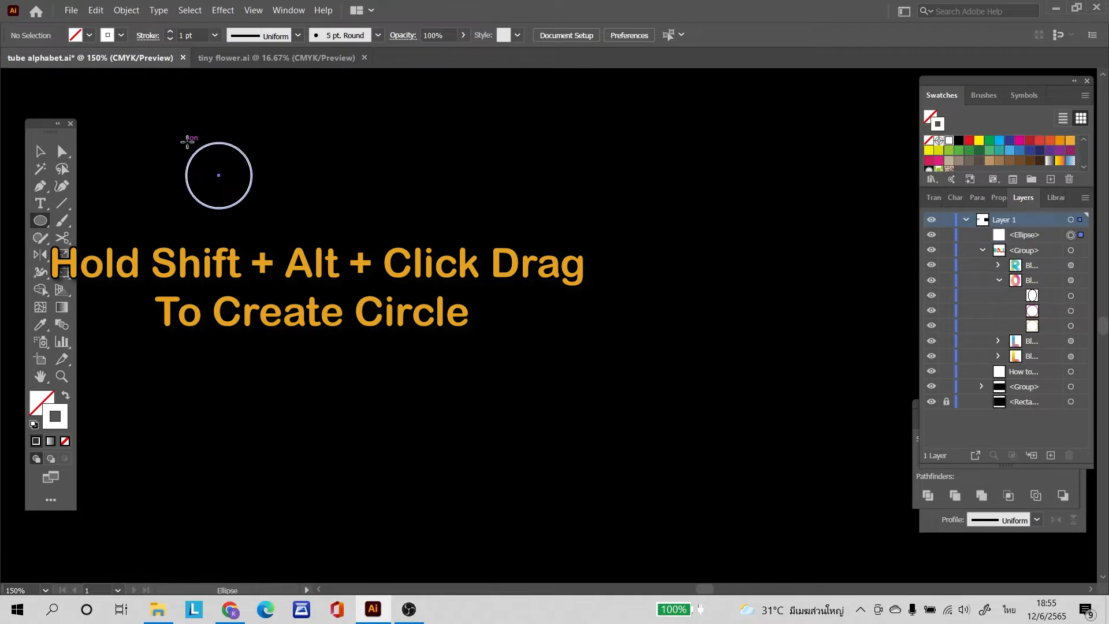
- Set the circle's stroke weight to 0.5 pt
left_click(934, 522)
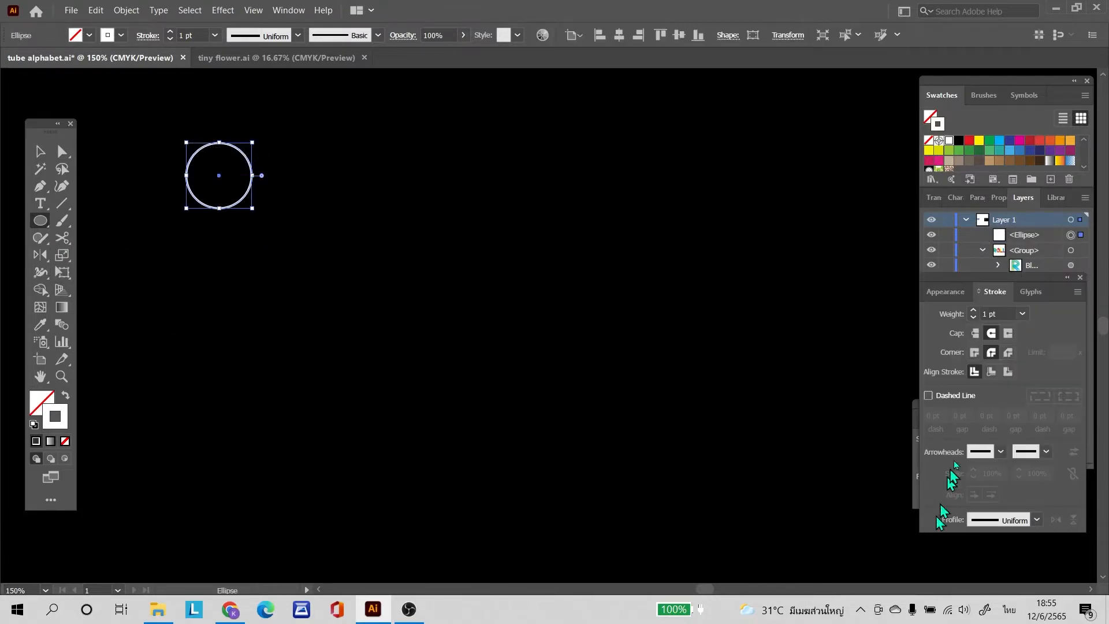
left_click_drag(1001, 314, 965, 314)
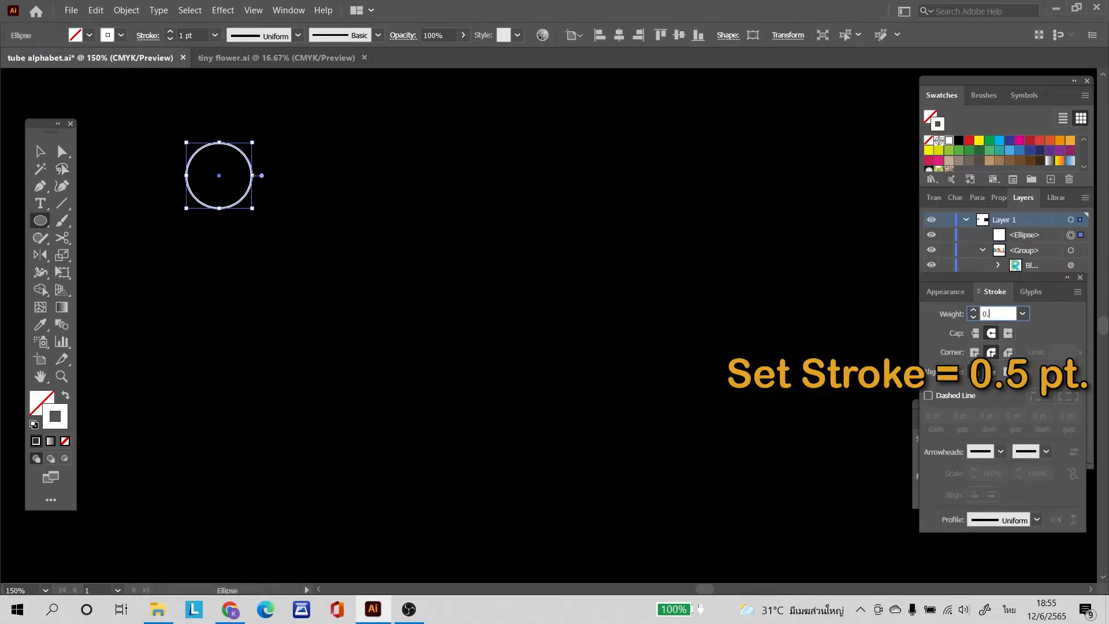
key("Return")
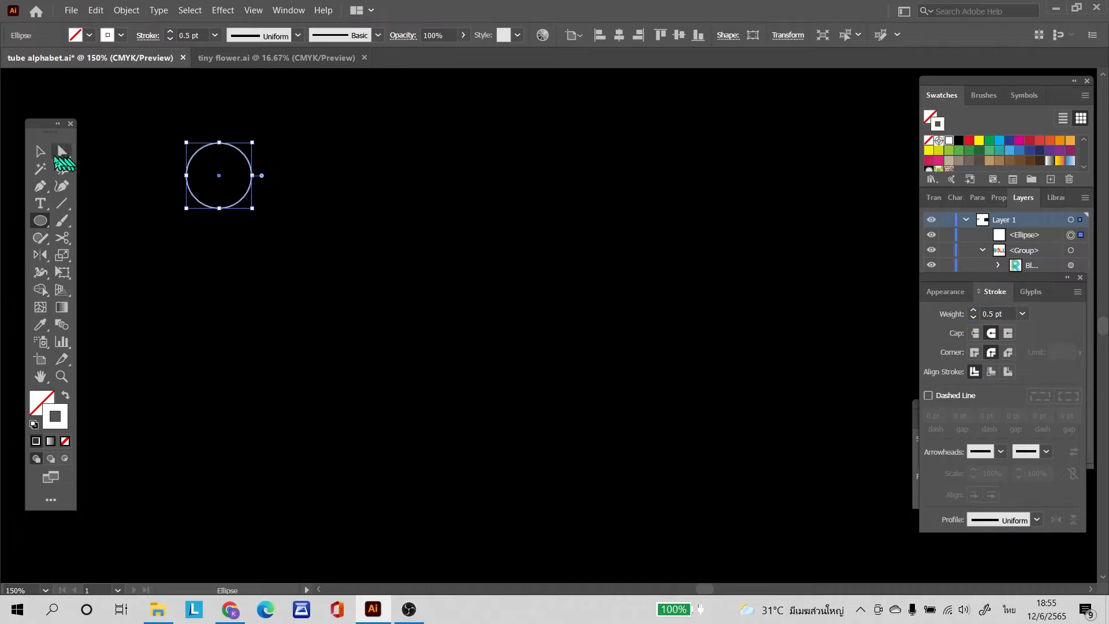
- Scale the circle down slightly in proportion and place a horizontally aligned copy of it far to the right
left_click(42, 152)
left_click_drag(250, 209, 239, 197)
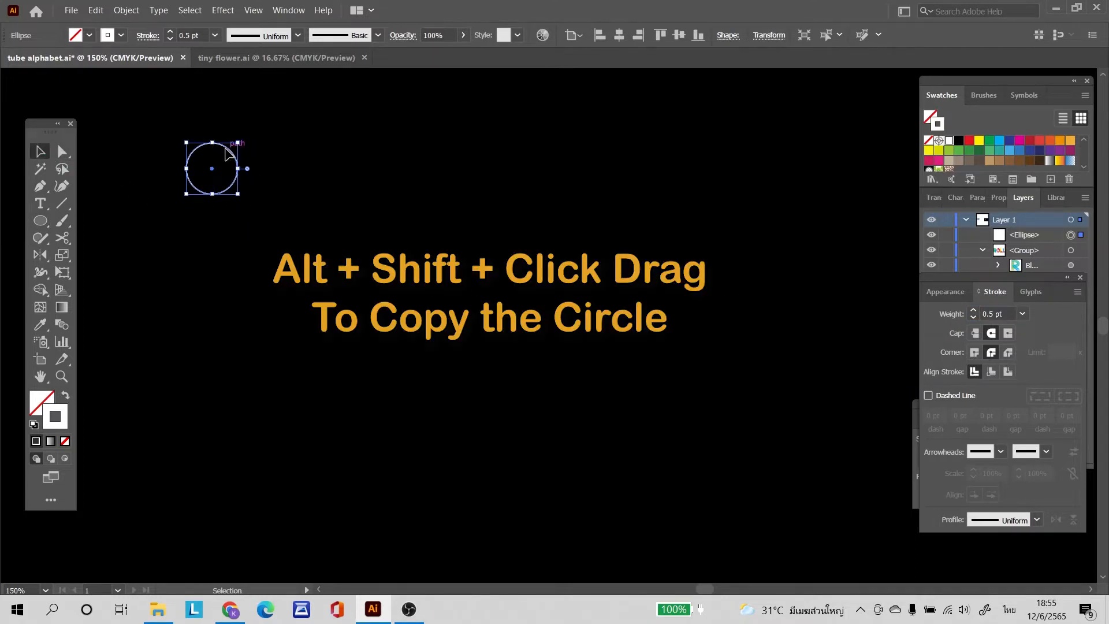
left_click_drag(228, 153, 782, 209)
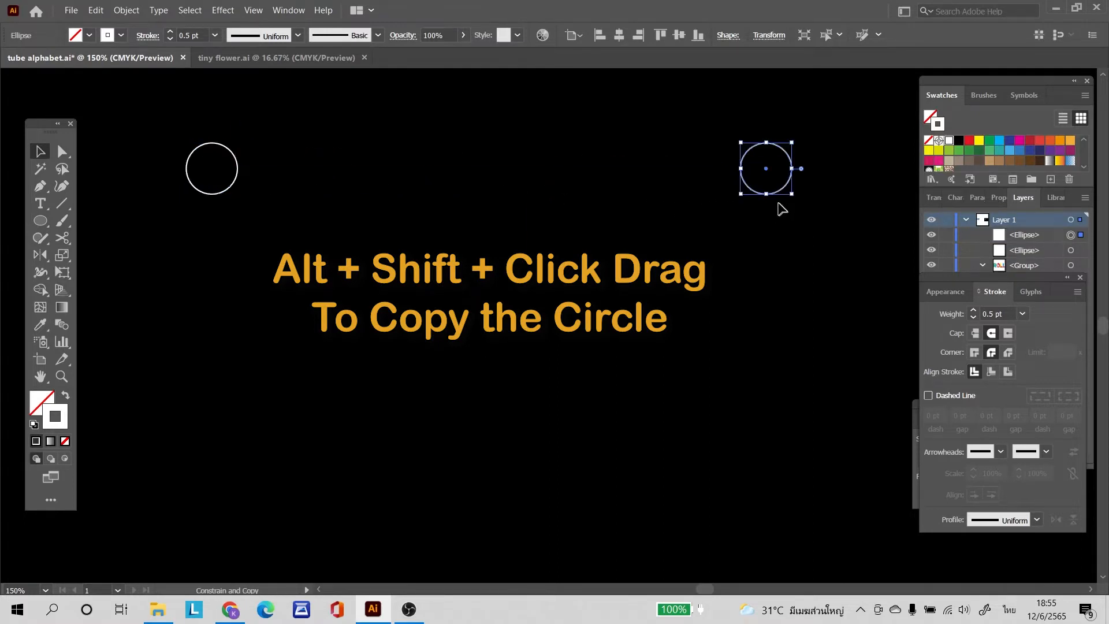
- Set the blend options for both circles to Specified Steps with 150 steps
left_click(234, 155, "shift")
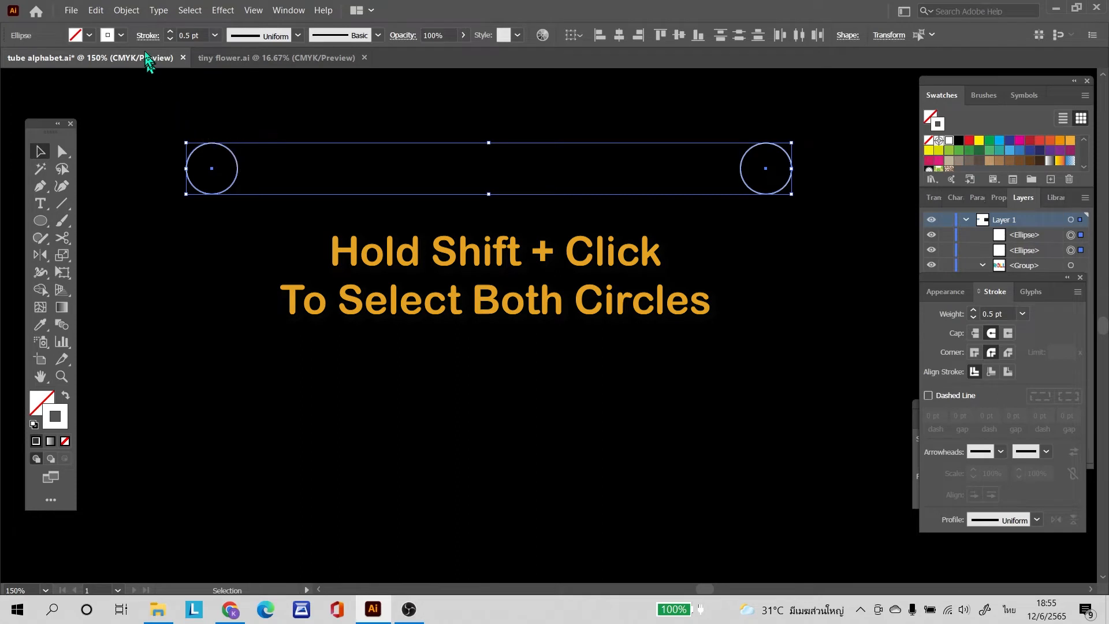
left_click(126, 10)
mouse_move(201, 352)
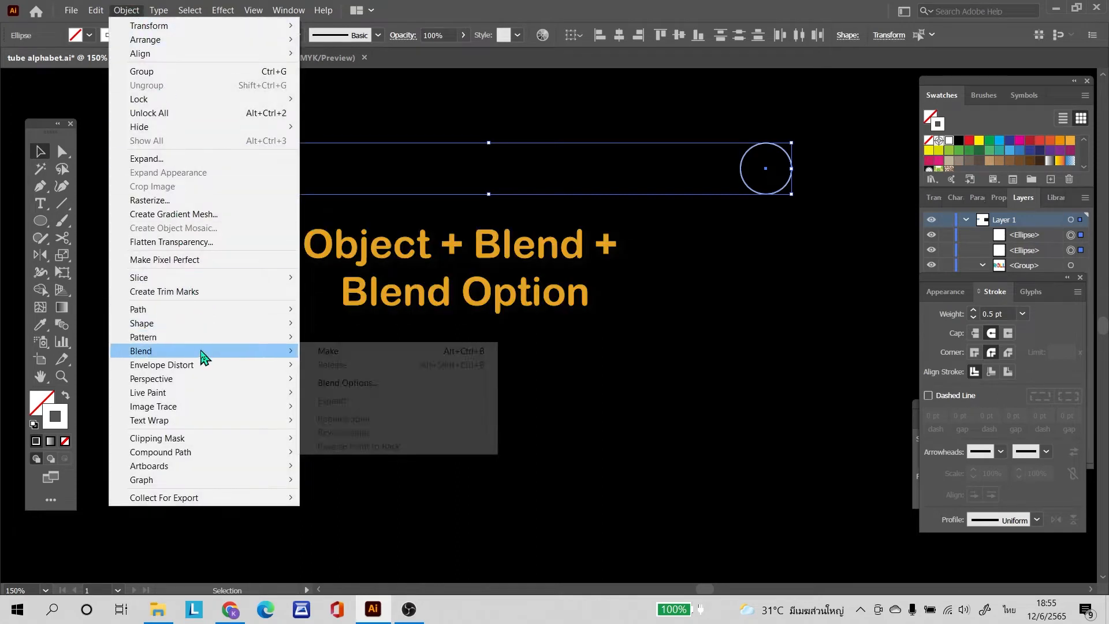
left_click(364, 383)
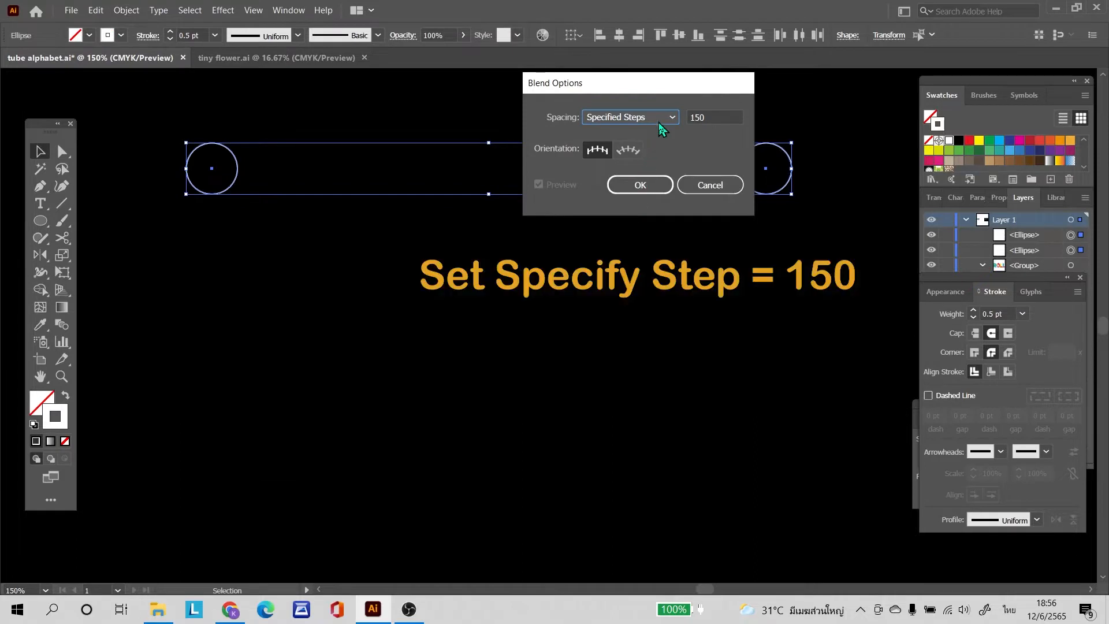
left_click(659, 185)
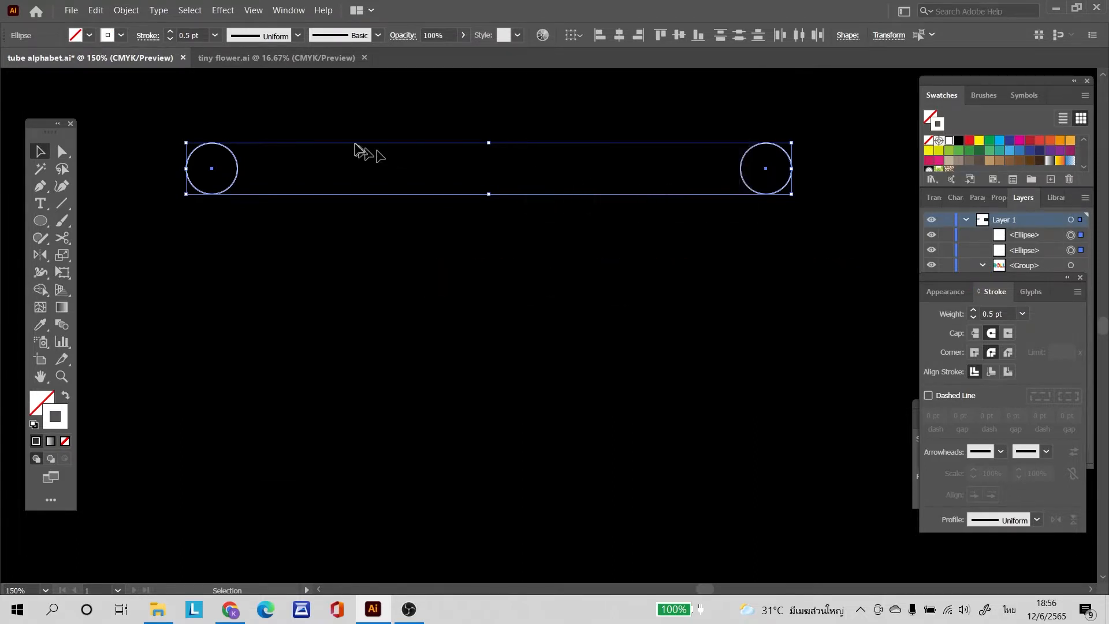
- Make a blend between the two circles and move the resulting tube up to free space below it
left_click(136, 12)
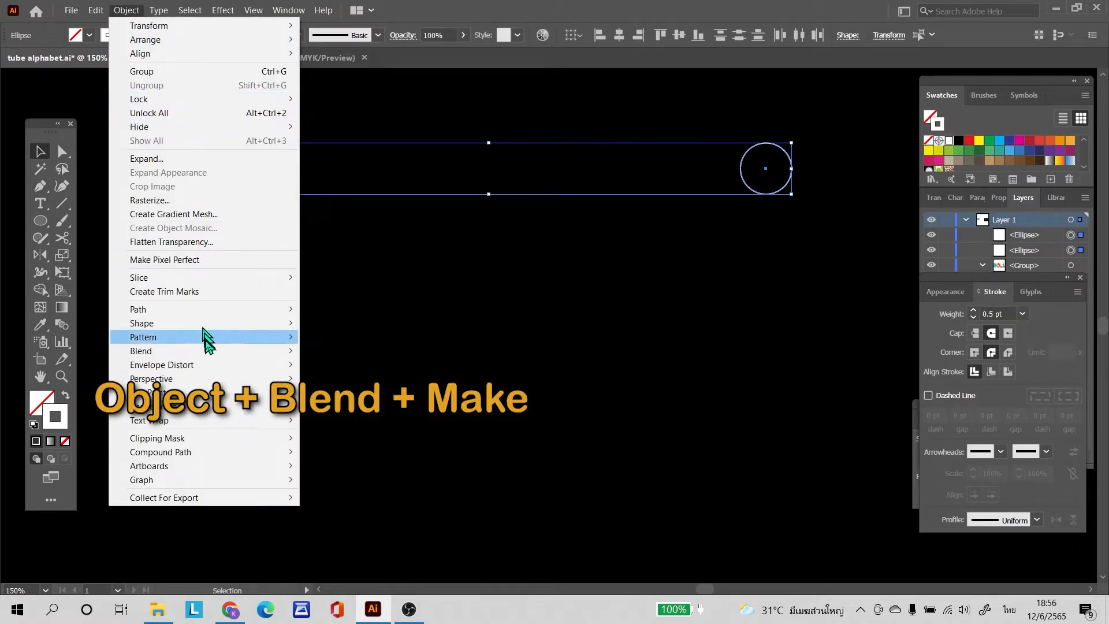
mouse_move(211, 355)
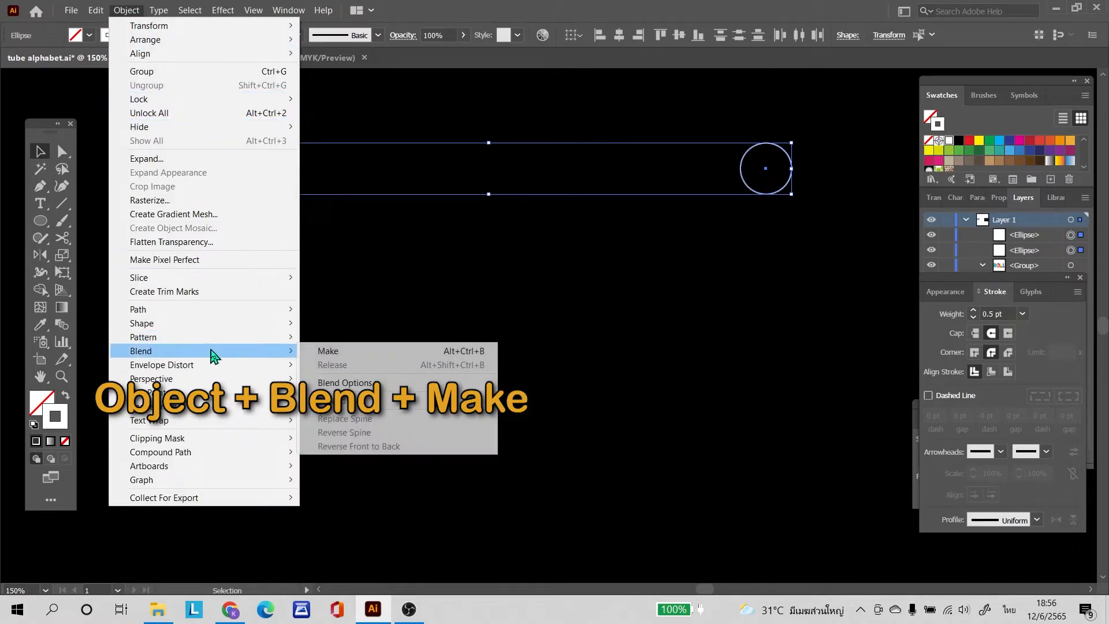
left_click(362, 358)
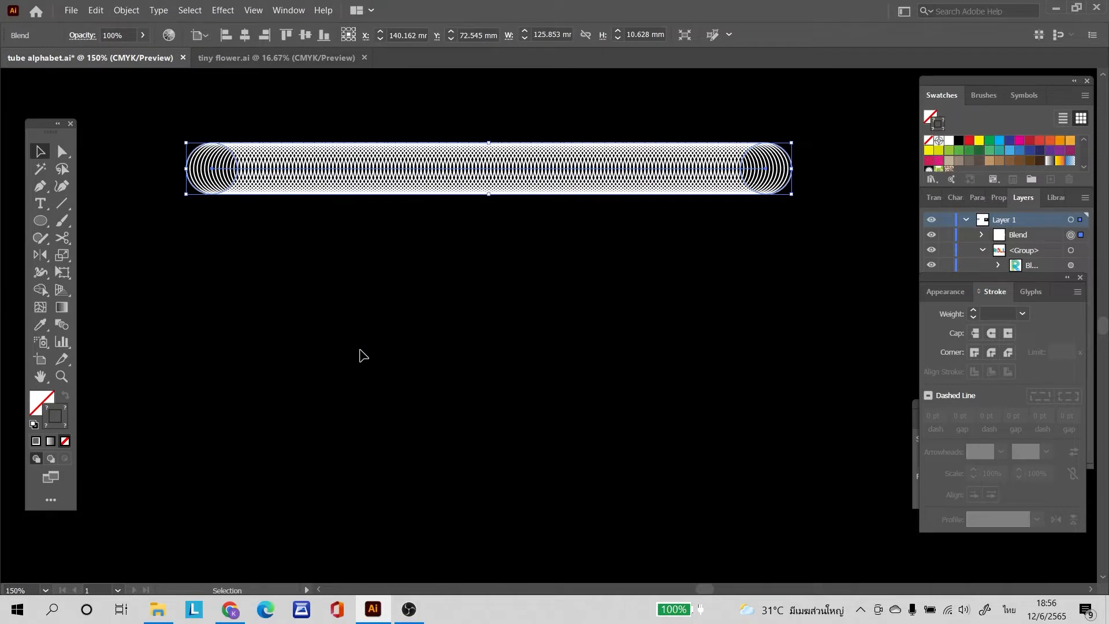
left_click(403, 312)
left_click_drag(438, 178, 452, 120)
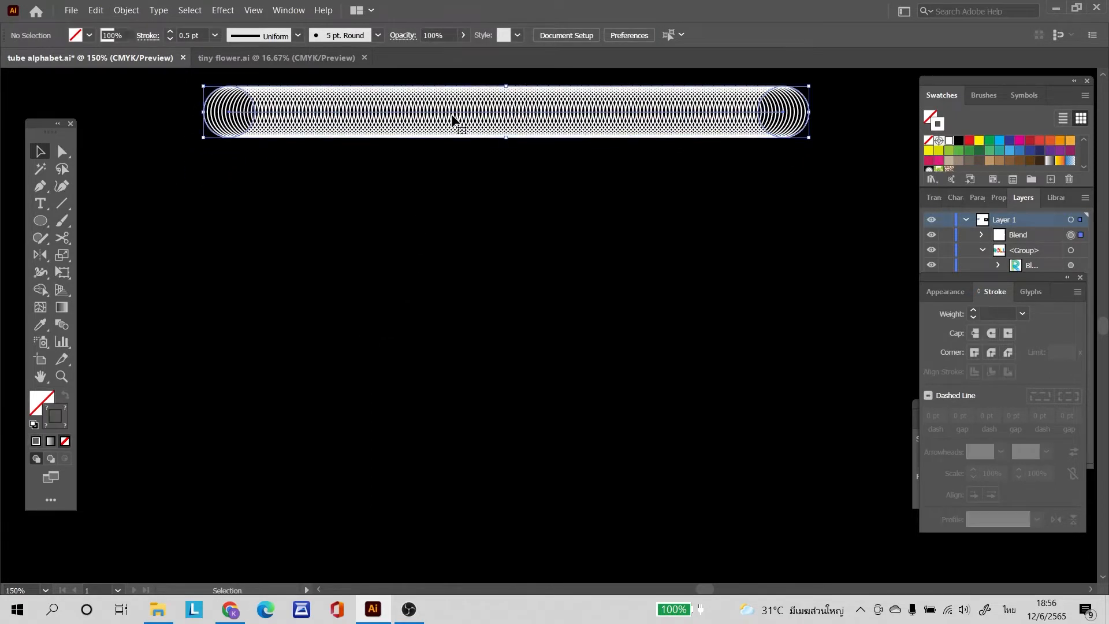
- Draw the letter R as one open path with the Pen tool, using a straight stem, curved bowl and diagonal leg
left_click(48, 189)
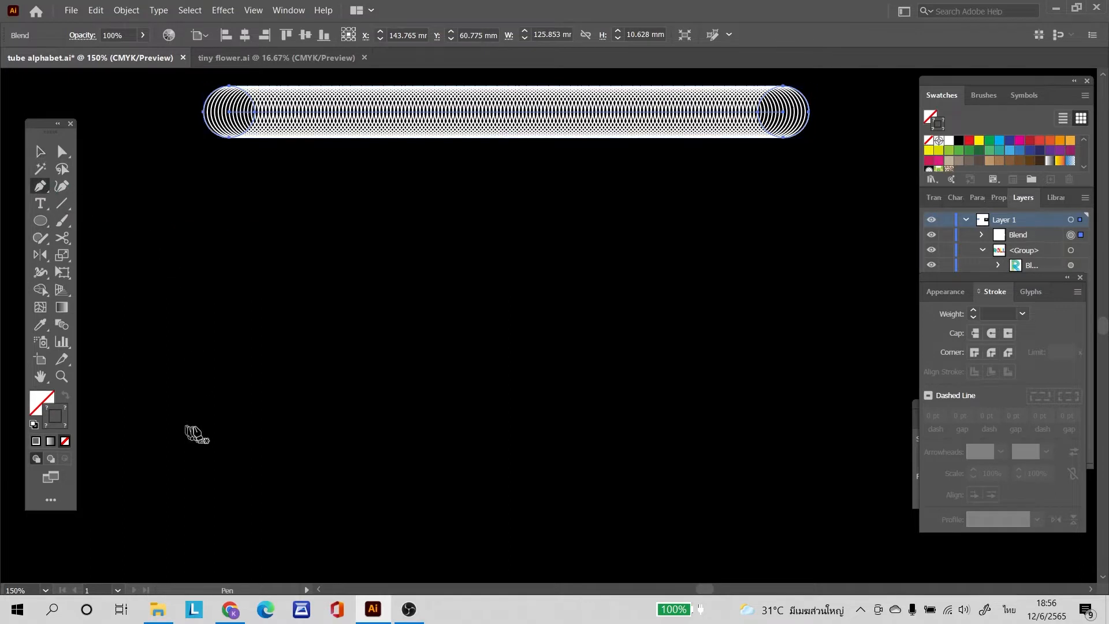
left_click(203, 463)
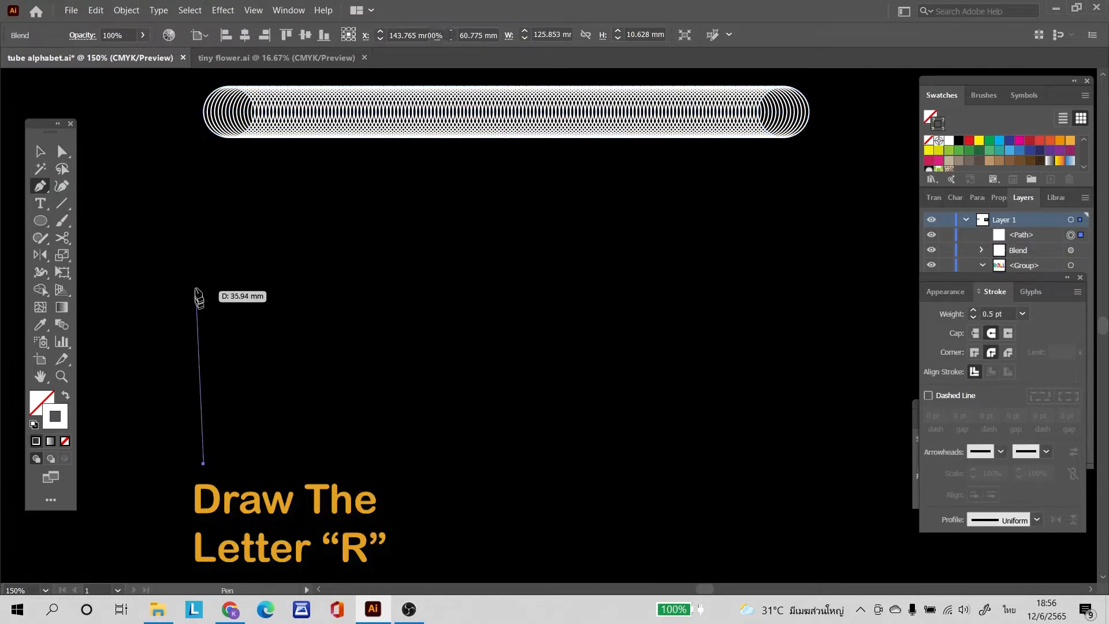
left_click(202, 187)
left_click_drag(323, 260, 322, 296)
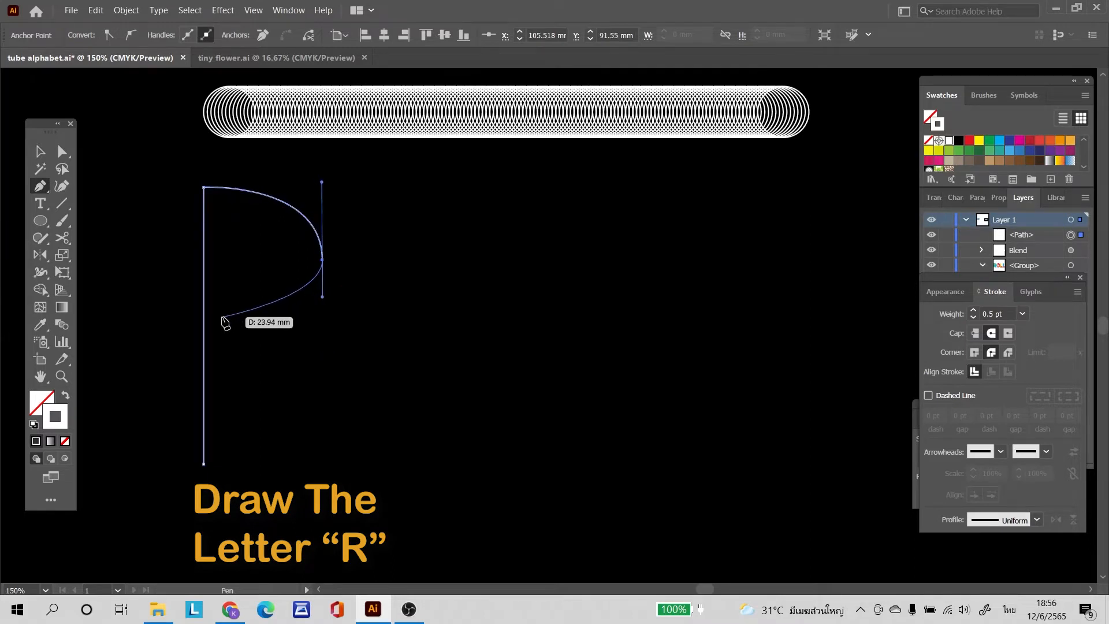
left_click_drag(215, 331, 137, 334)
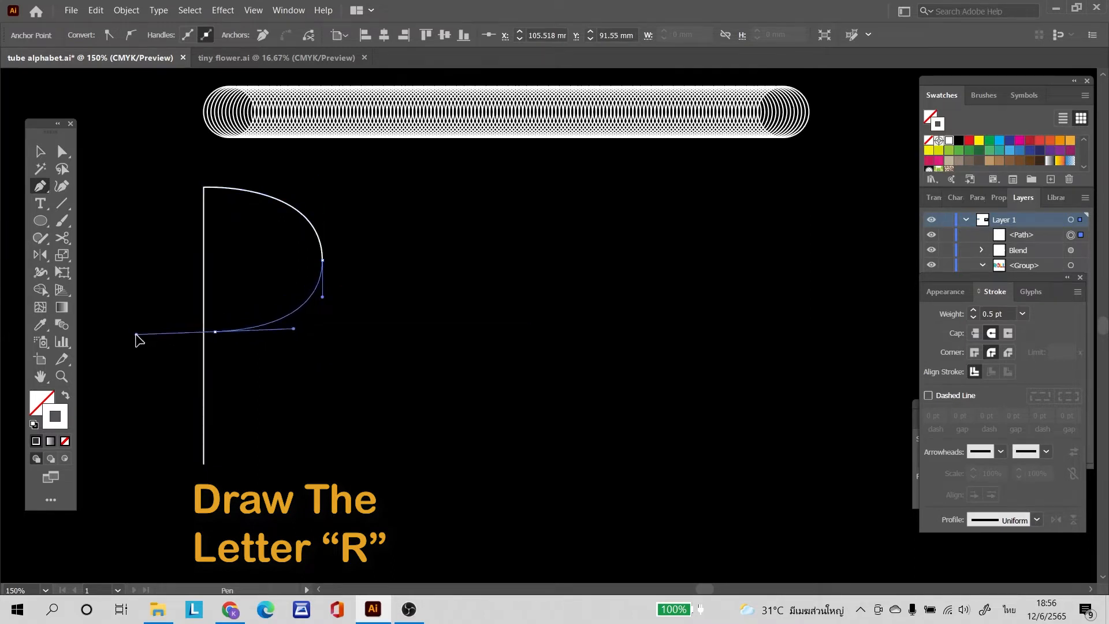
left_click(322, 463)
- Reduce the height of the letter R path about its centre, keeping its width, and deselect it
left_click(42, 152)
left_click_drag(267, 464, 268, 434)
left_click(335, 289)
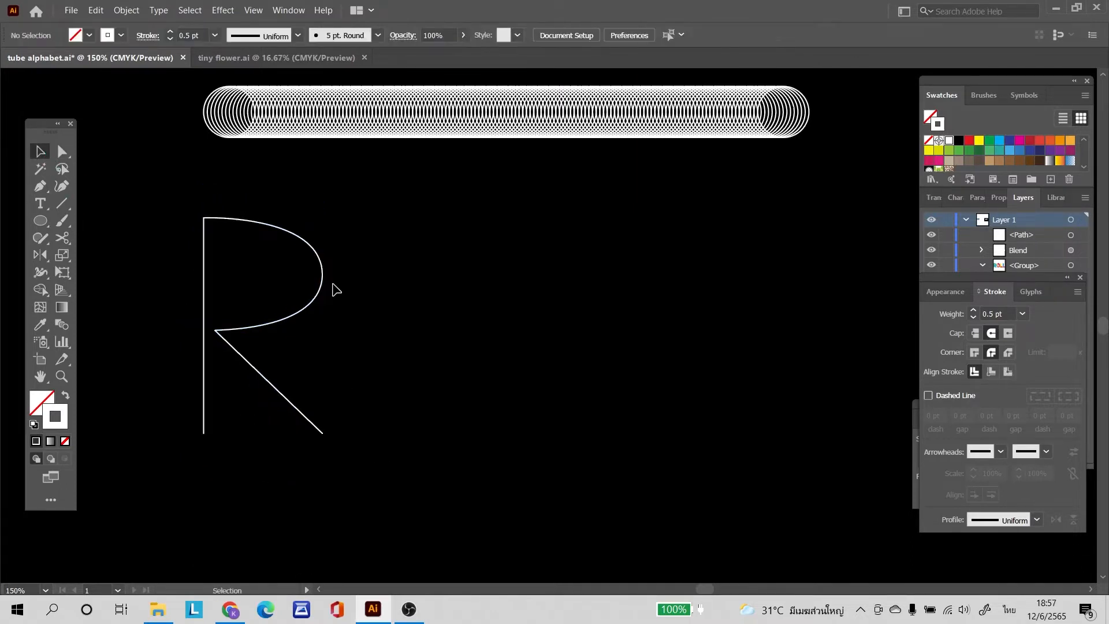
- Draw a tall ellipse as the letter O beside the R, matching its height, and cut it open at its top anchor with Scissors
key("l")
left_click_drag(386, 217, 529, 432)
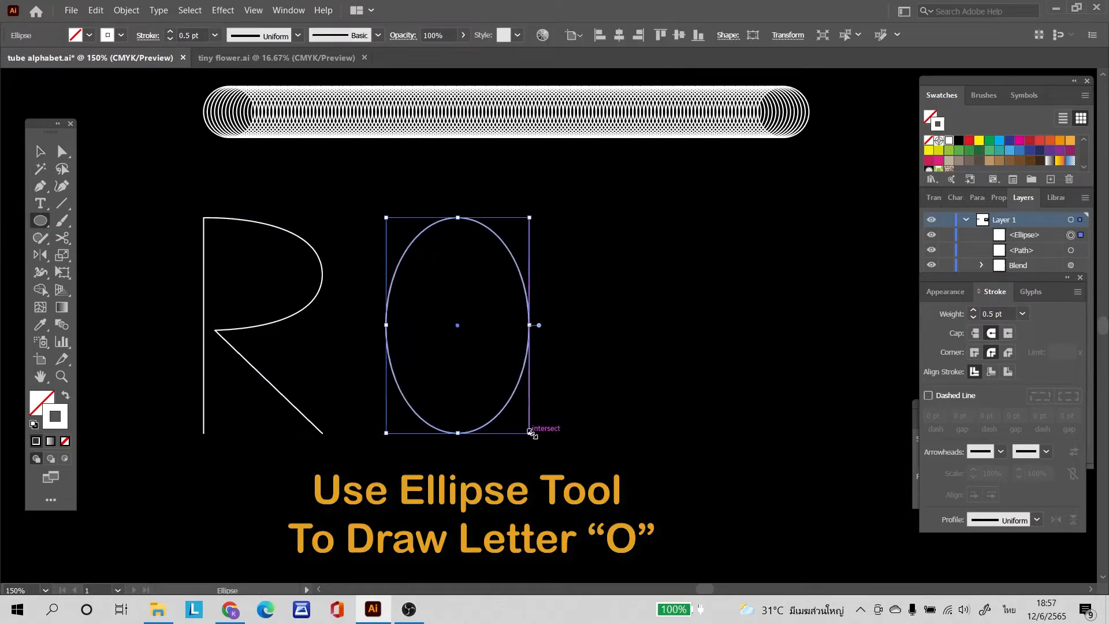
left_click(67, 242)
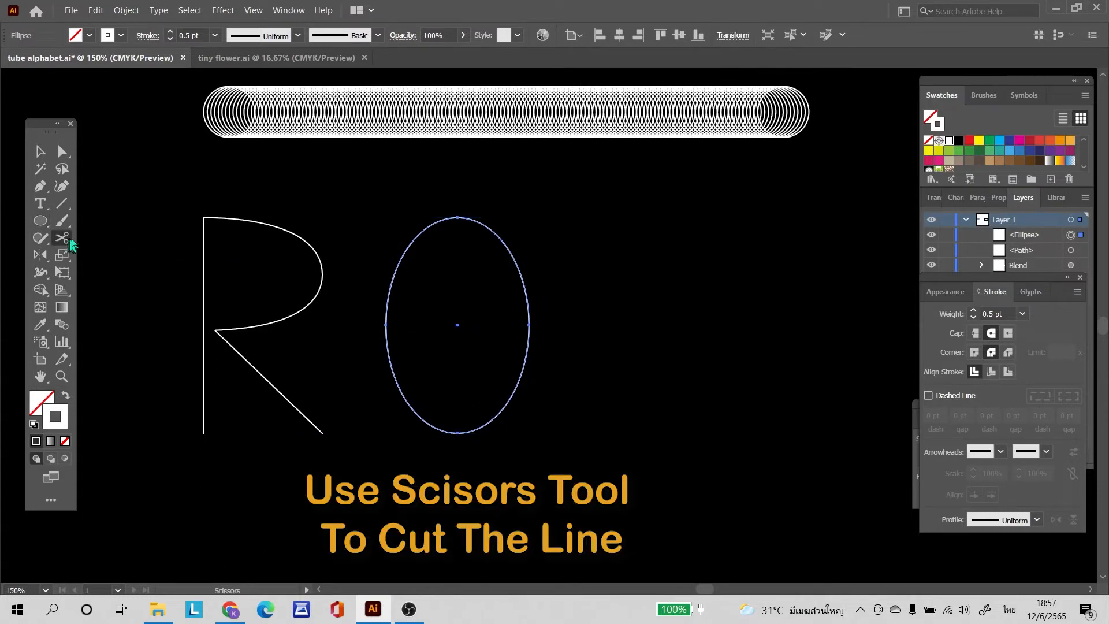
left_click(454, 219)
- Draw the letter L beside the O with the Pen tool and copy it horizontally to the right as the second L
key("p")
left_click(587, 218)
left_click(588, 433)
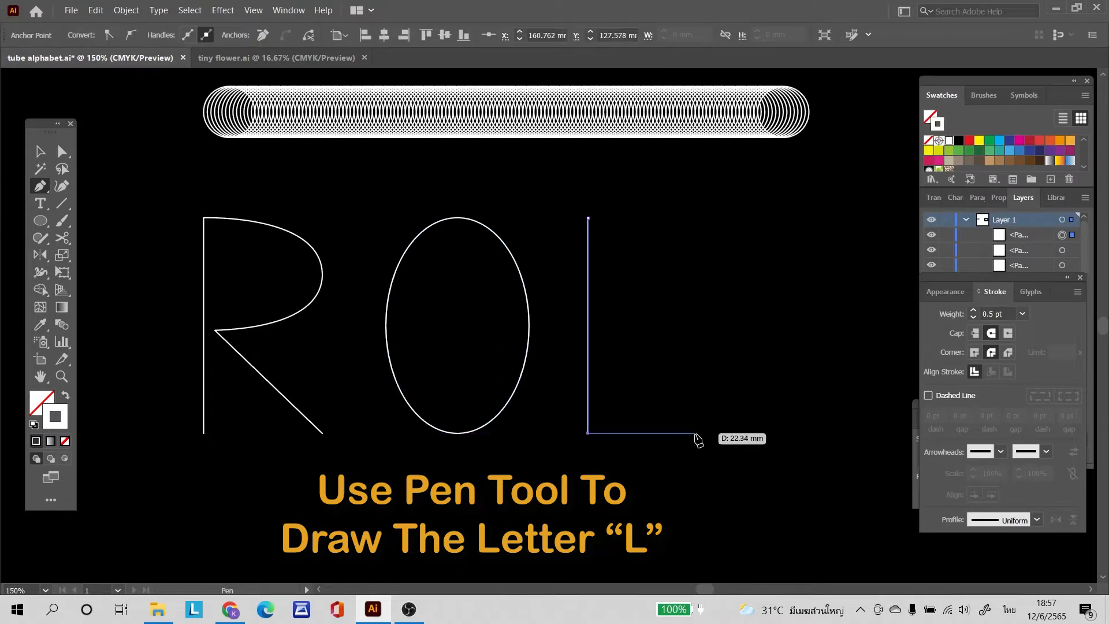
left_click(693, 434)
left_click(40, 151)
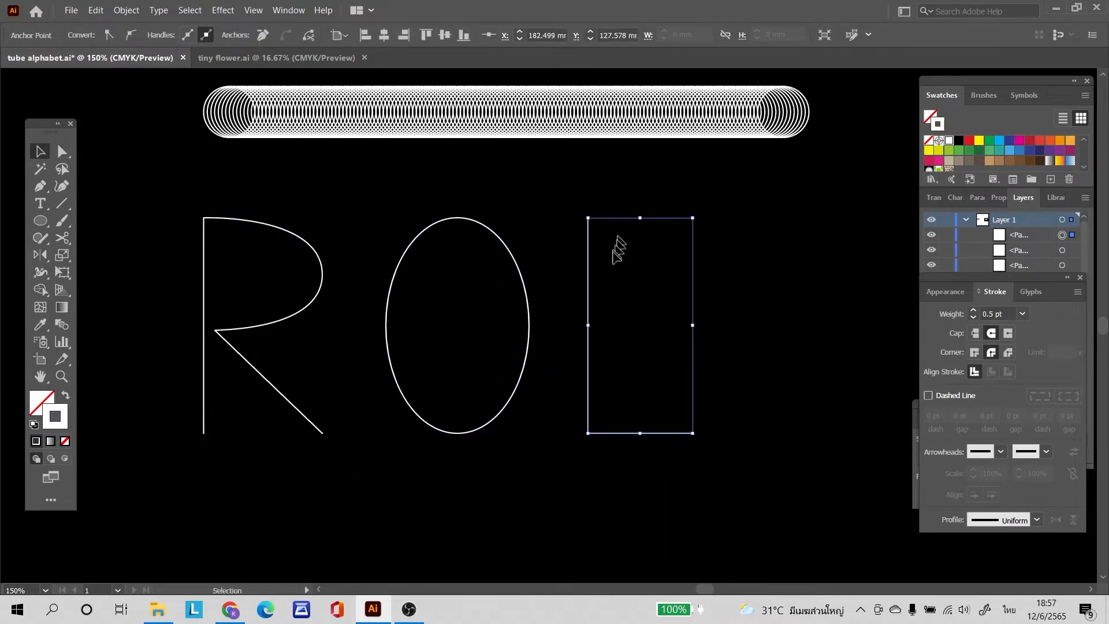
left_click_drag(590, 266, 734, 267)
- Copy the circle blend vertically and repeat the copy to get four evenly stacked tubes above the letters
scroll(710, 206, "up", 2)
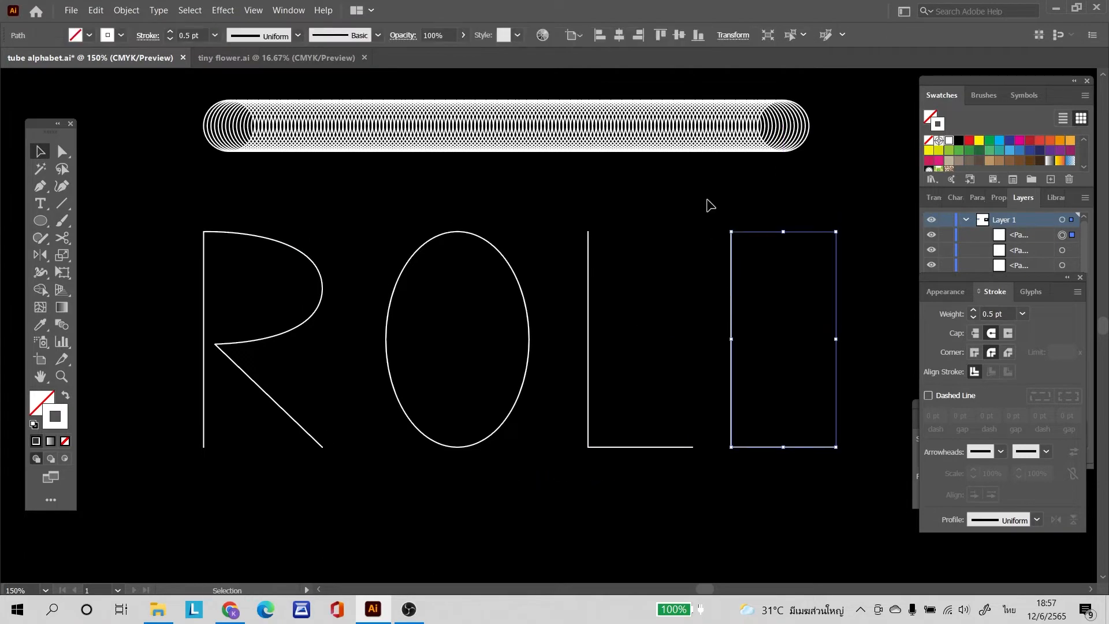
scroll(610, 148, "up", 4)
left_click_drag(597, 198, 593, 156)
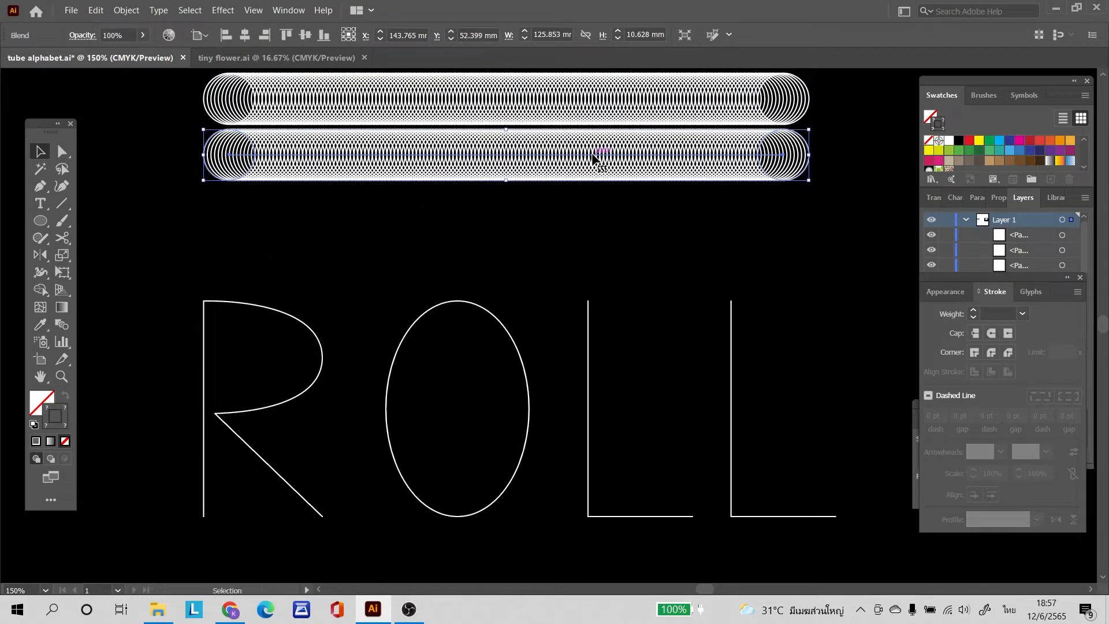
key("ctrl+d")
key("ctrl+d")
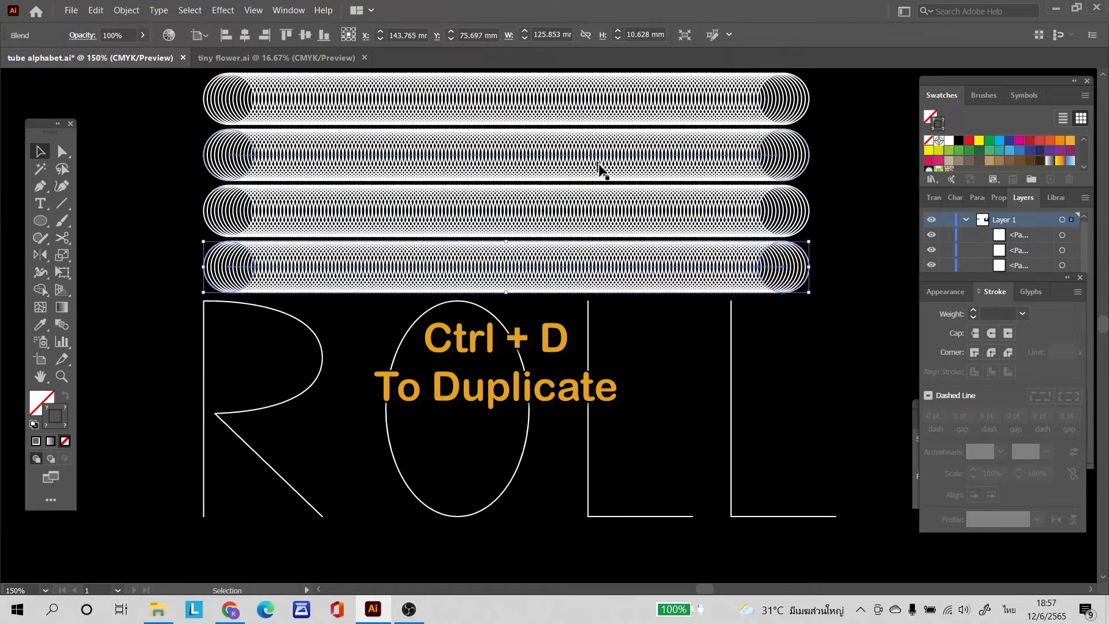
- Replace the spine of the lowest circle blend with the letter R path
scroll(565, 193, "down", 3)
scroll(564, 193, "left", 3)
left_click(277, 178)
left_click(372, 191)
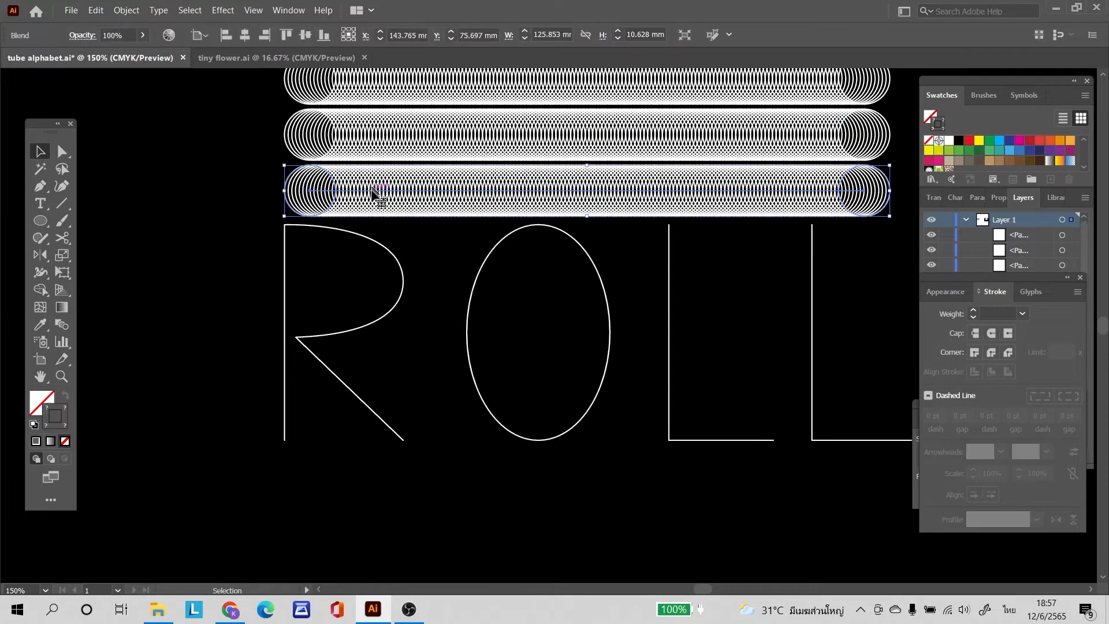
left_click(366, 239, "shift")
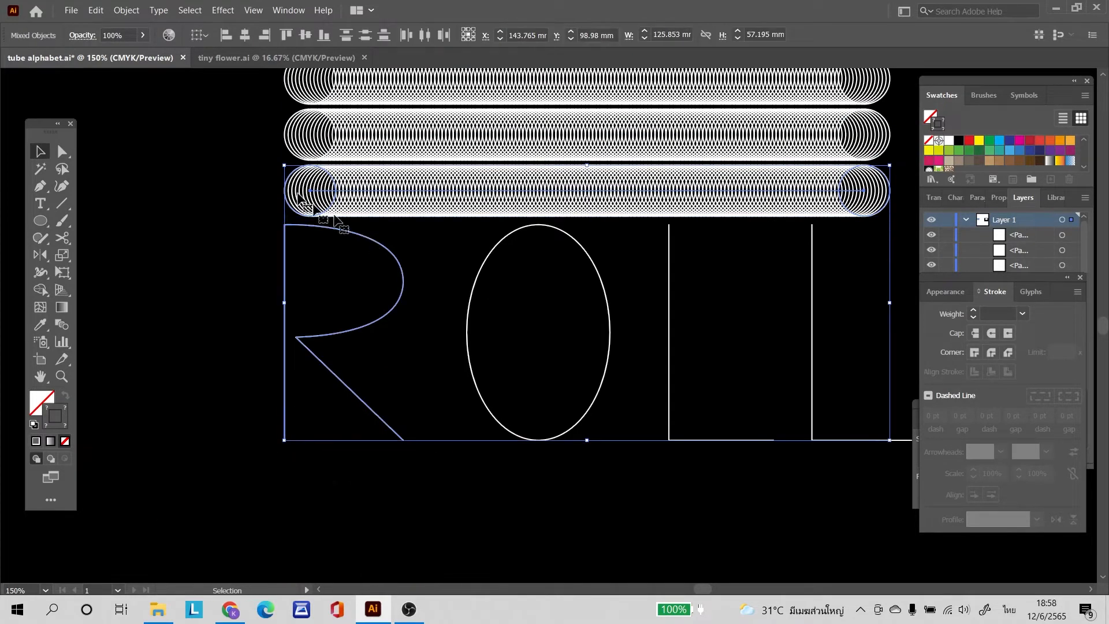
left_click(132, 13)
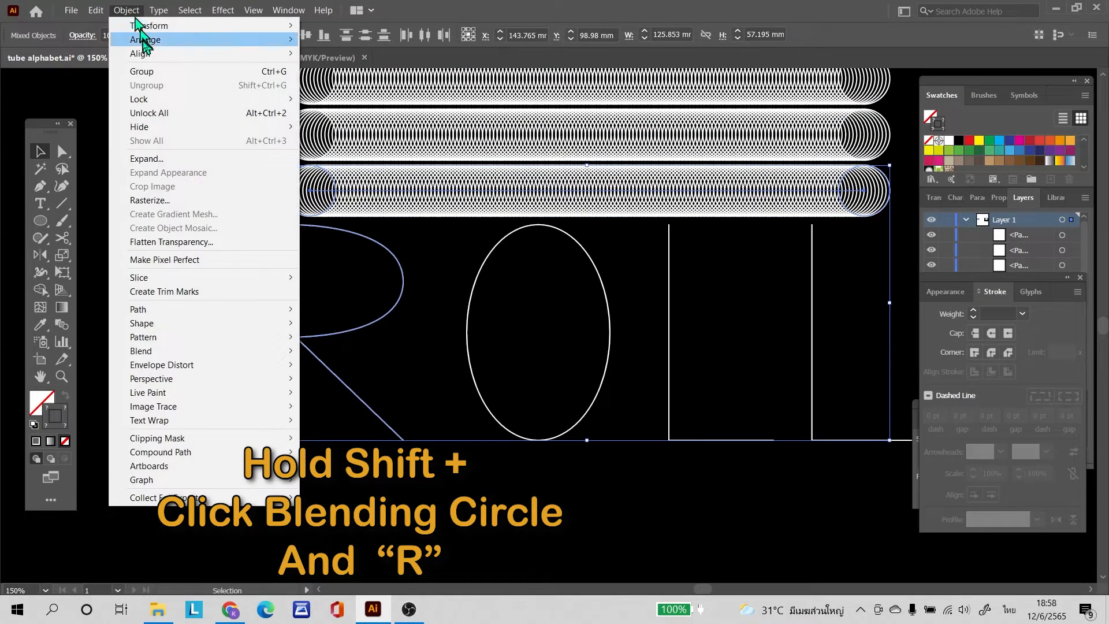
mouse_move(257, 353)
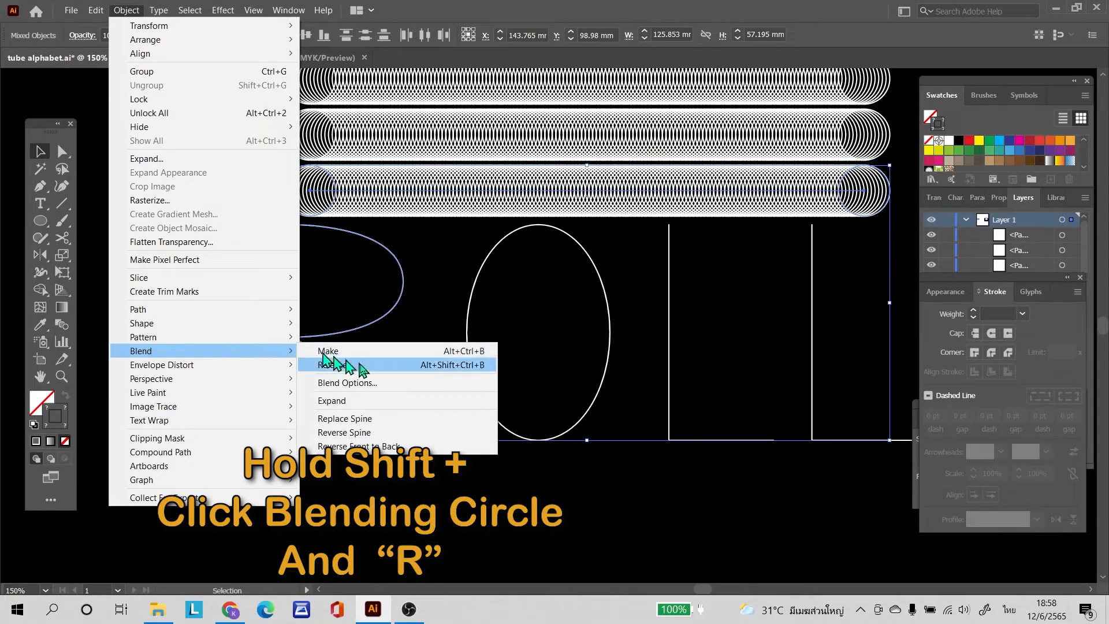
left_click(344, 418)
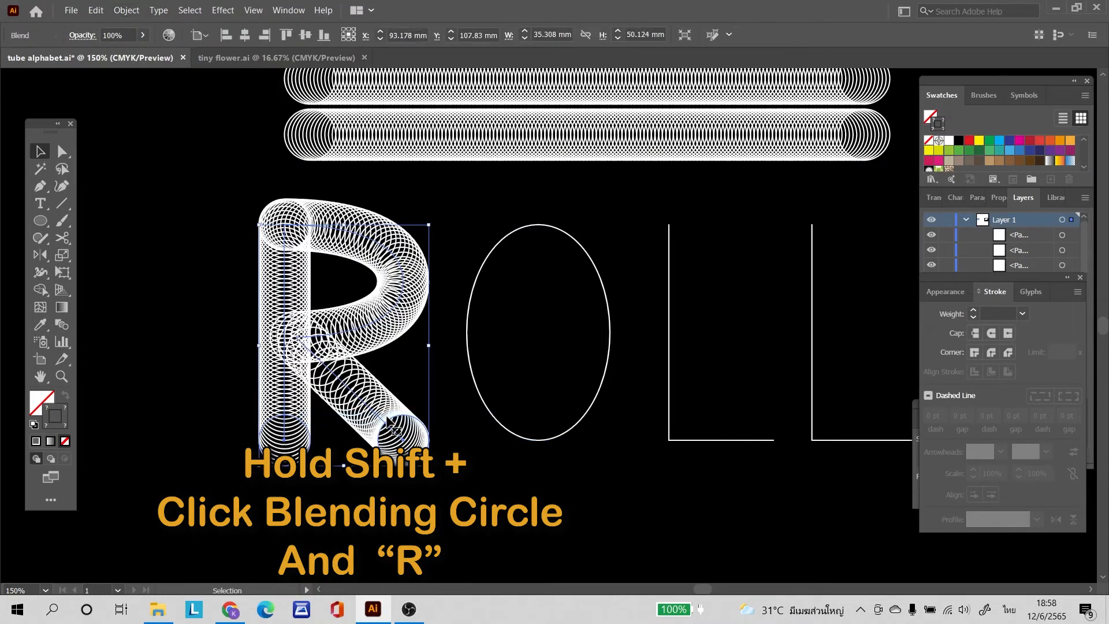
left_click(437, 404)
- Replace the spine of the lowest remaining circle blend with the letter O path
scroll(434, 398, "right", 3)
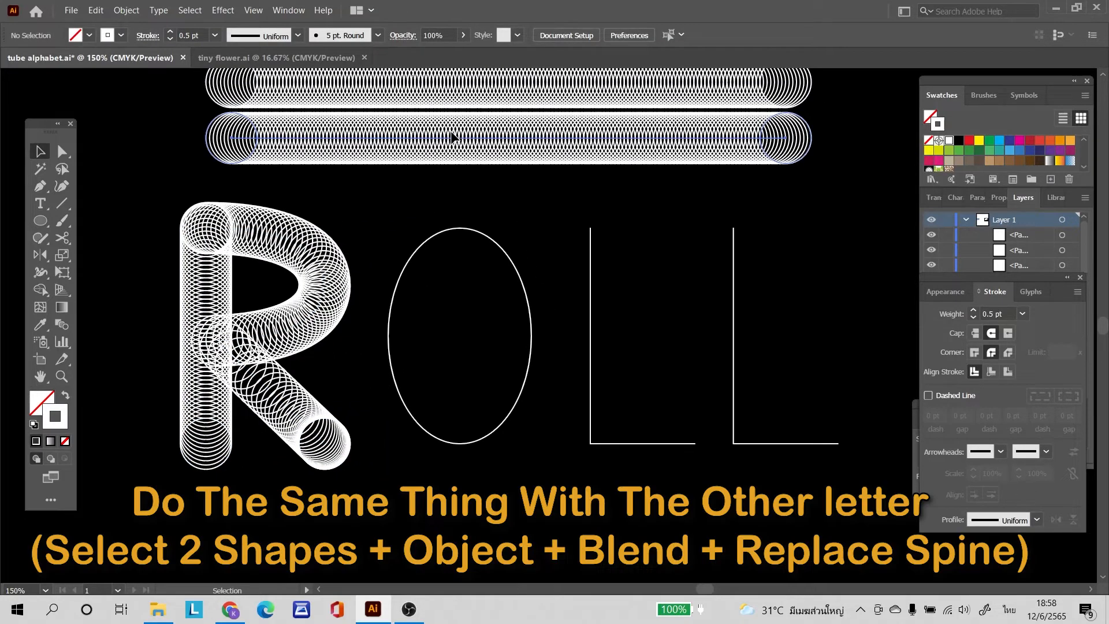
left_click(452, 137)
left_click(452, 229, "shift")
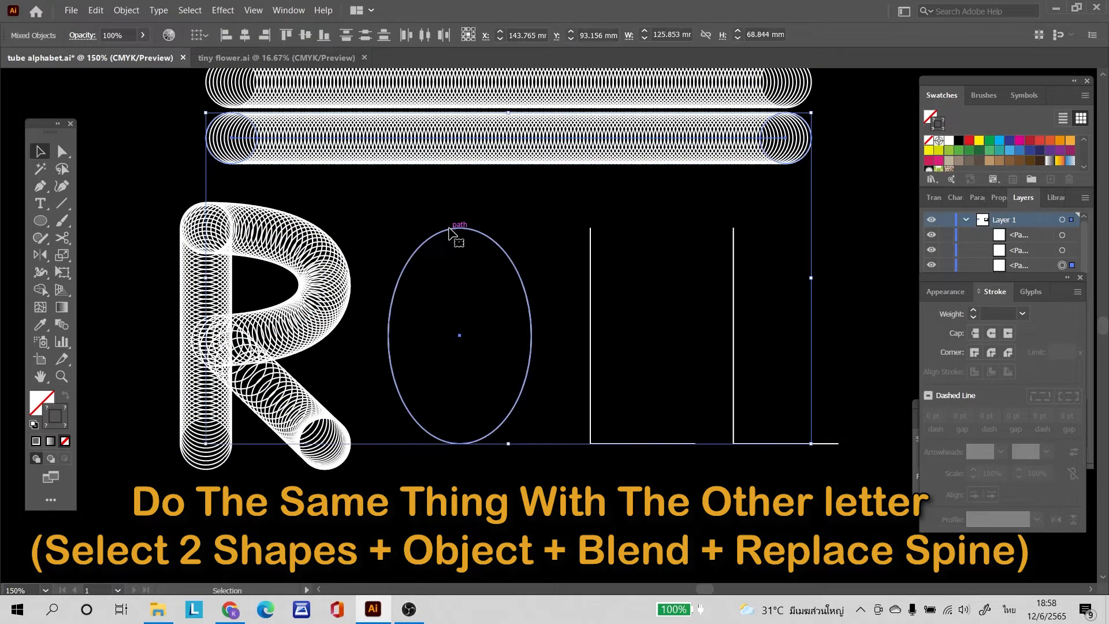
left_click(127, 10)
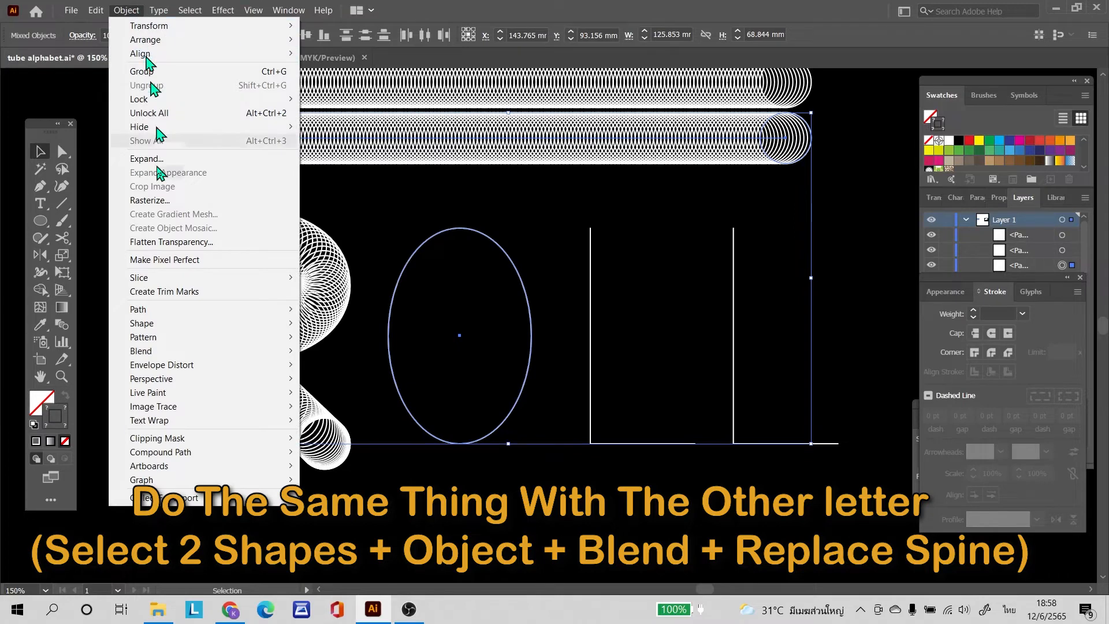
mouse_move(205, 353)
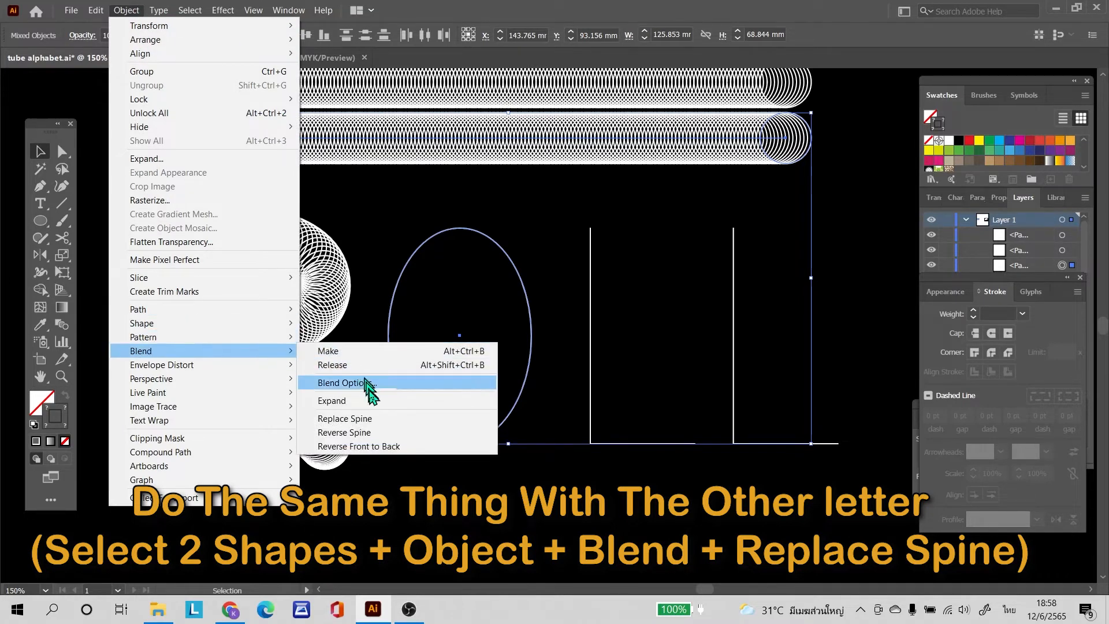
left_click(379, 419)
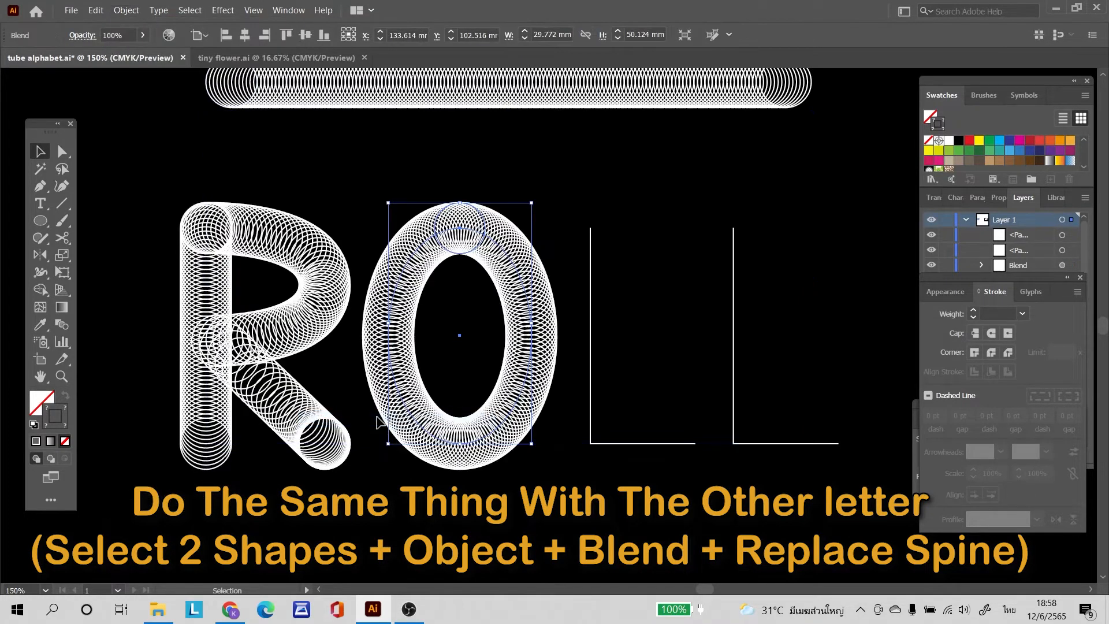
- Replace the spine of the lowest remaining circle blend with the first letter L path
left_click(591, 341)
scroll(604, 300, "up", 2)
scroll(604, 299, "right", 3)
left_click(511, 130, "shift")
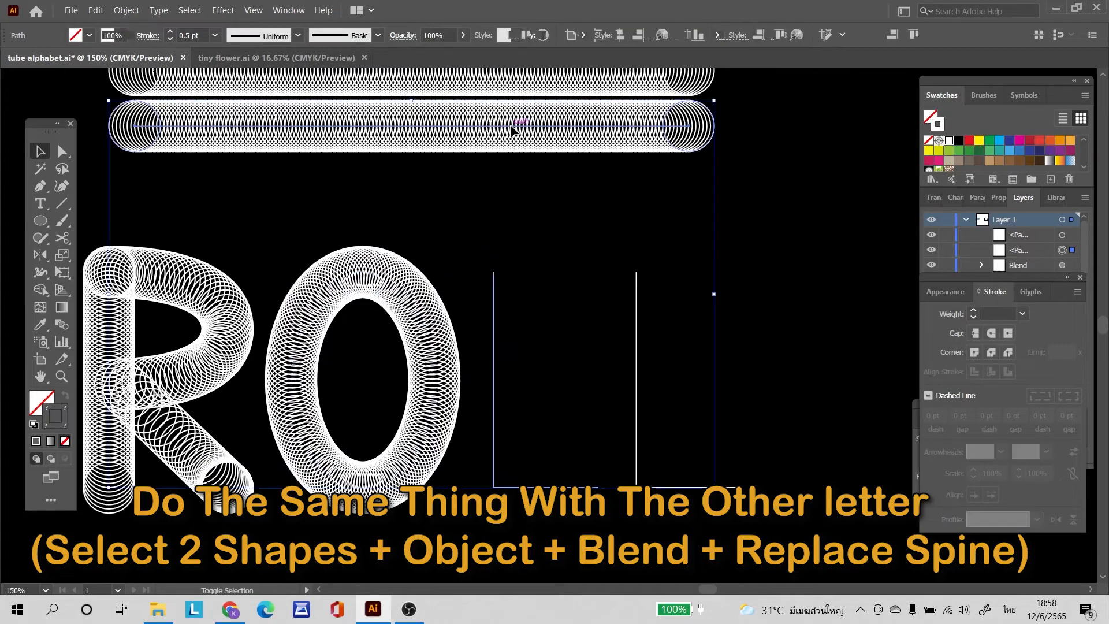
left_click(126, 10)
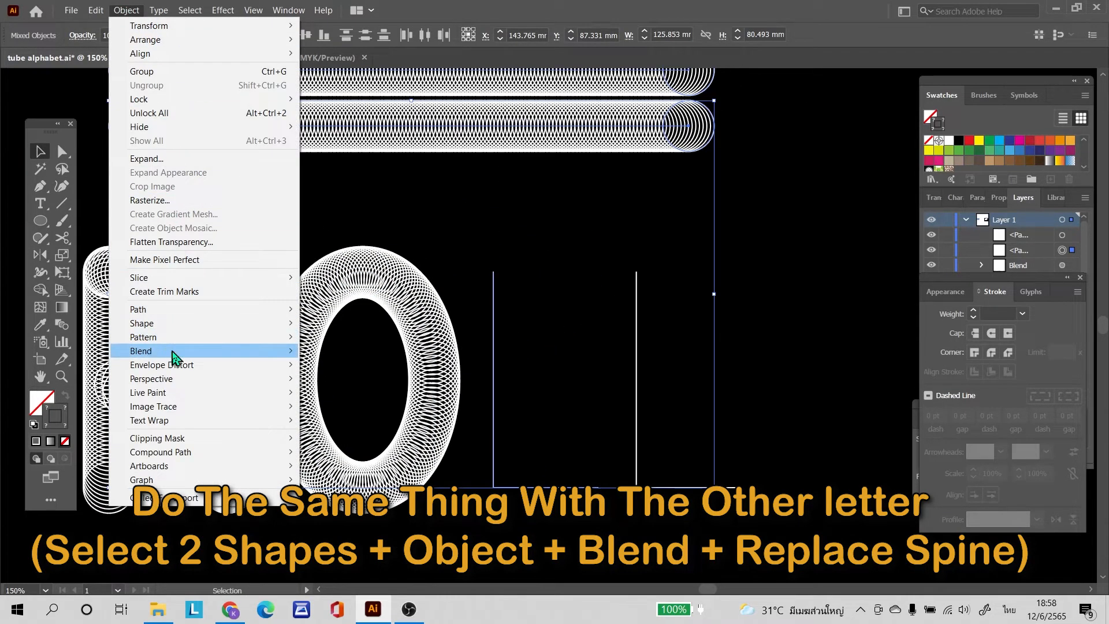
mouse_move(173, 353)
left_click(358, 421)
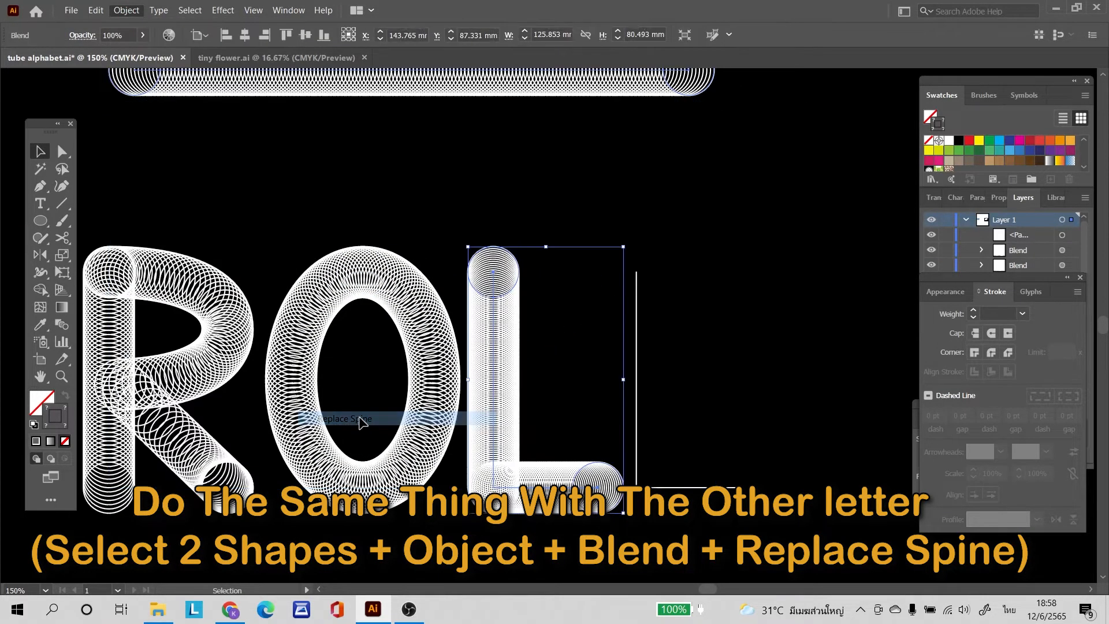
- Replace the spine of the last circle blend with the second letter L path and deselect the artwork
scroll(639, 381, "up", 2)
left_click(636, 366)
left_click(564, 116, "shift")
left_click(136, 13)
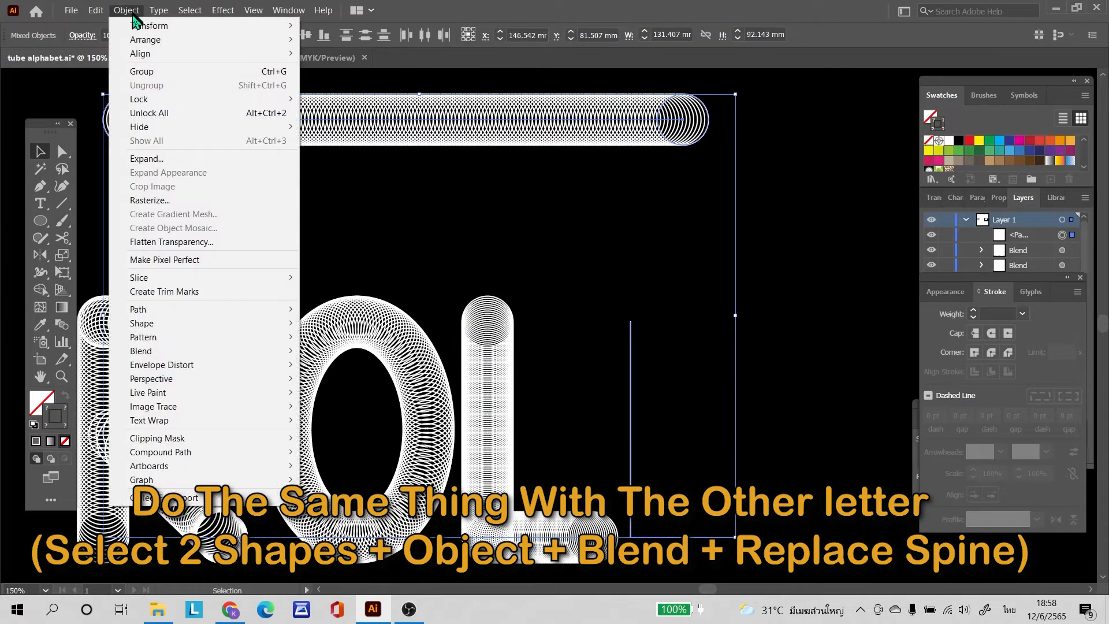
mouse_move(181, 353)
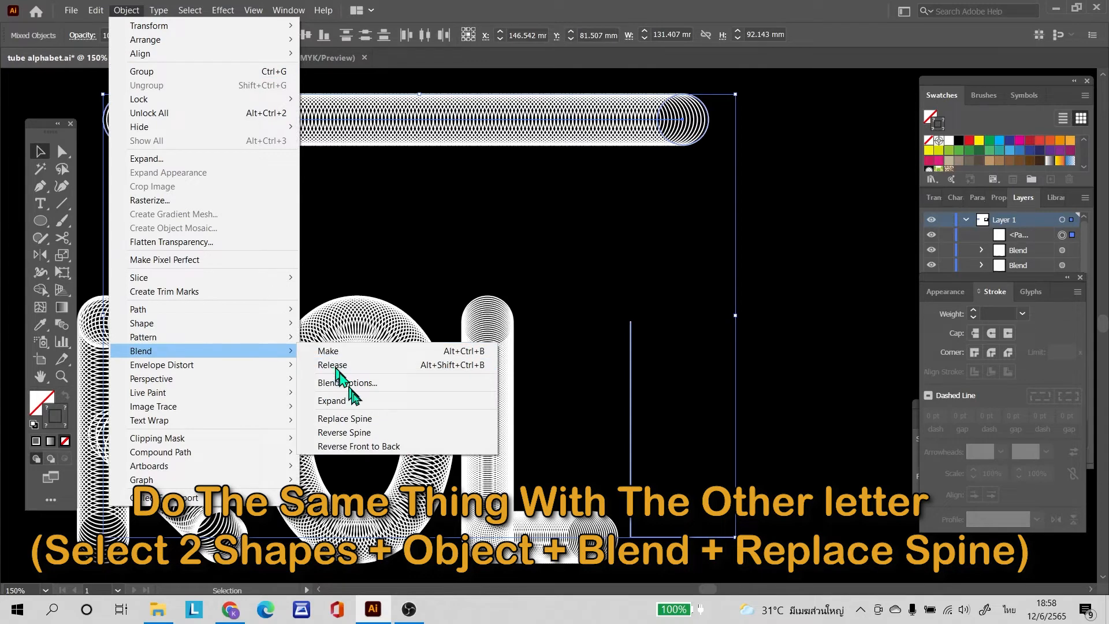
left_click(357, 421)
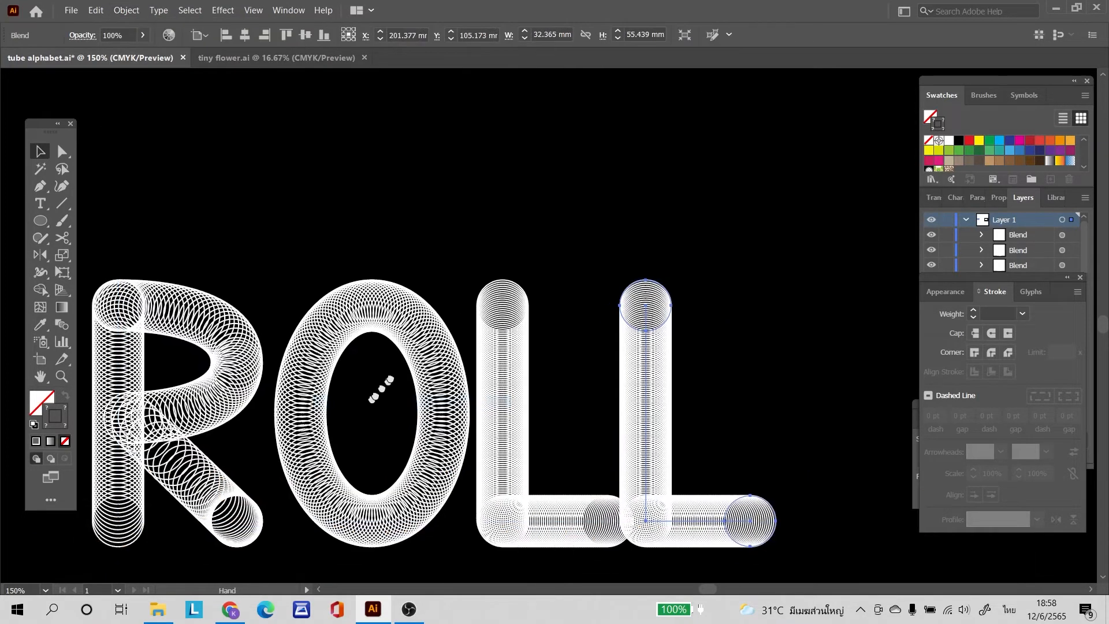
left_click(500, 160)
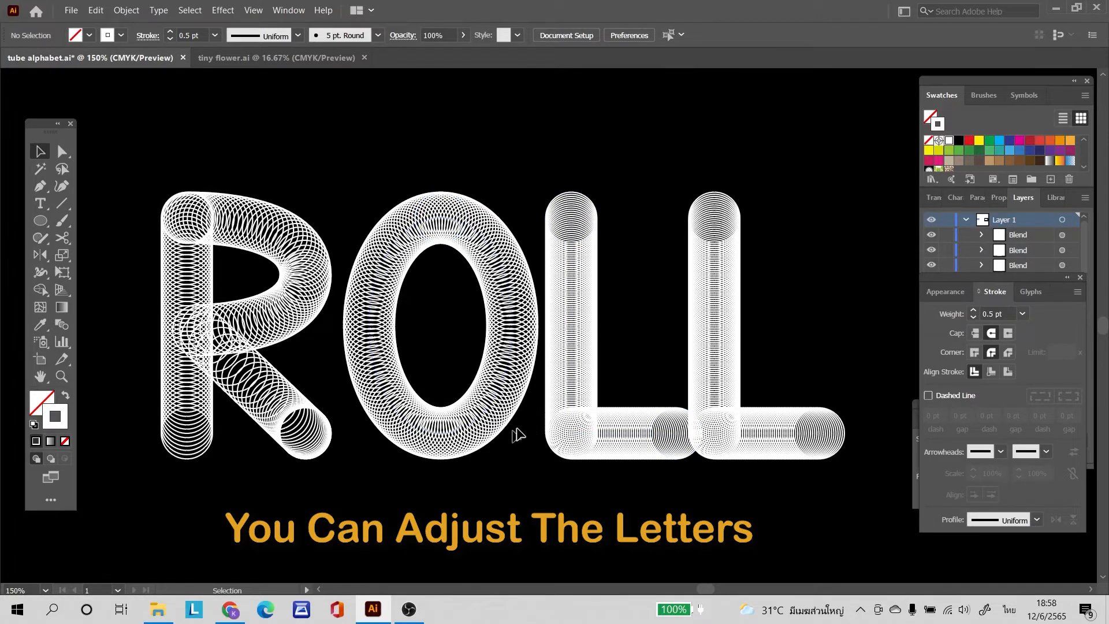
- Set the blend spacing of both L letters to 85 specified steps
left_click(571, 395)
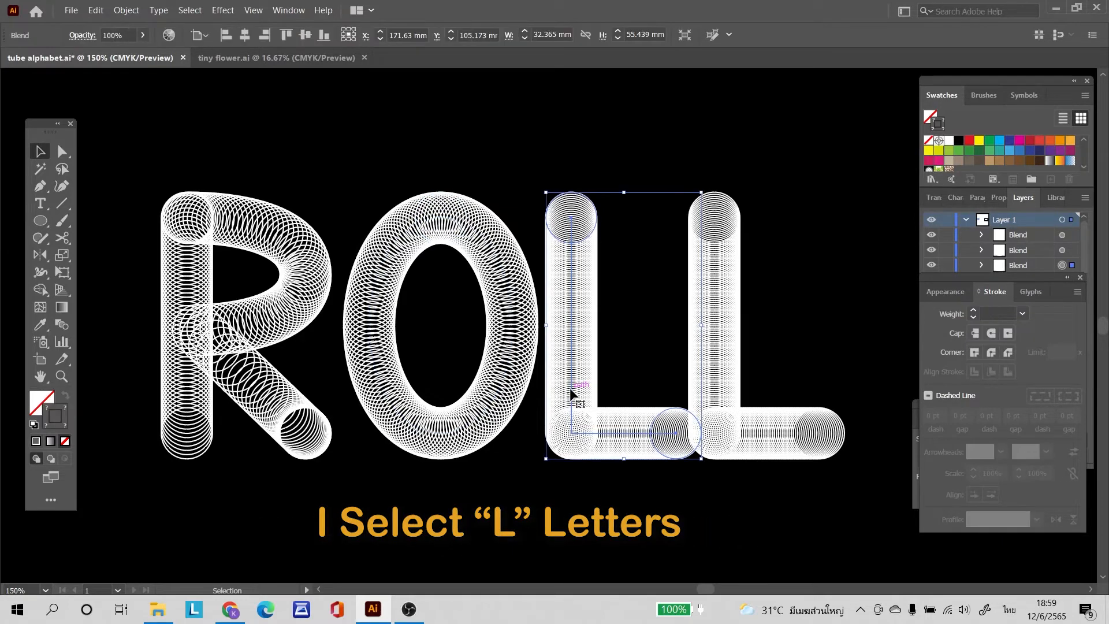
left_click(715, 316, "shift")
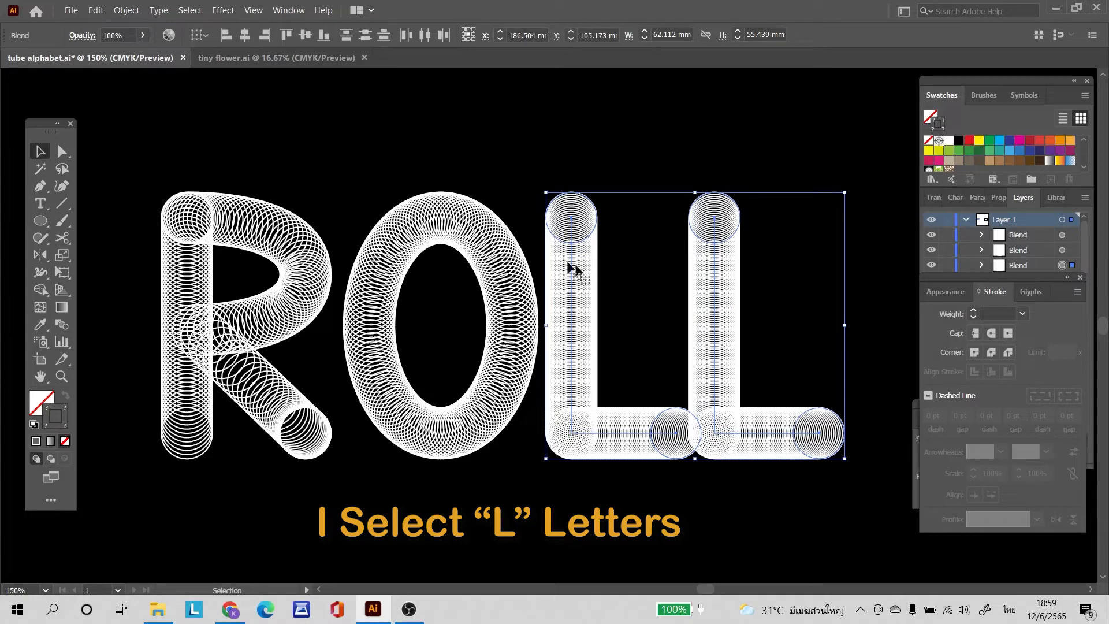
left_click(126, 10)
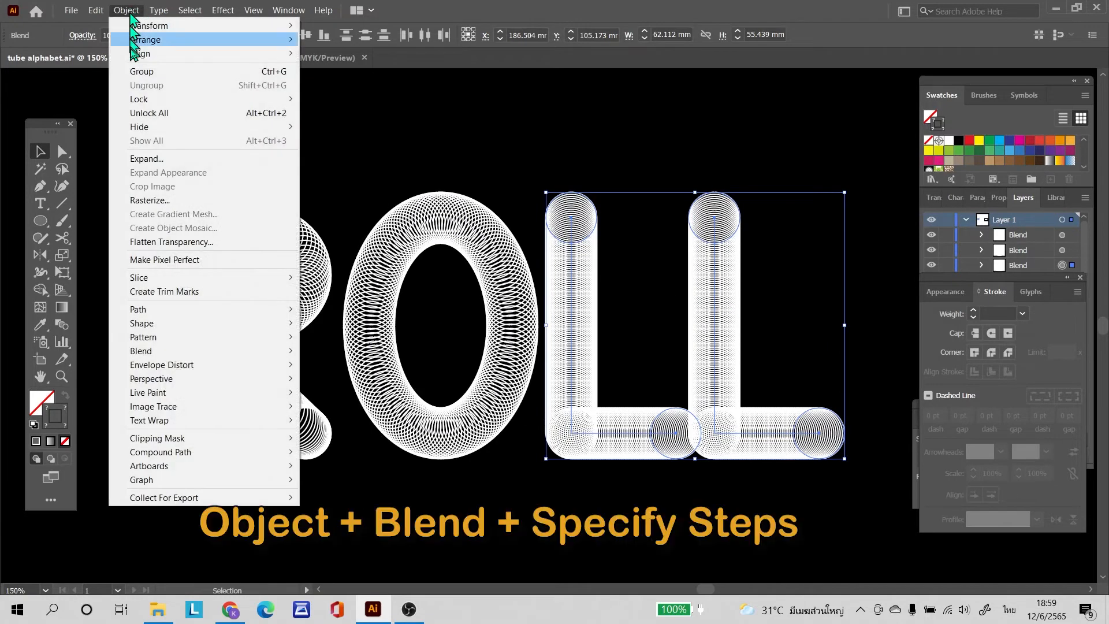
mouse_move(193, 353)
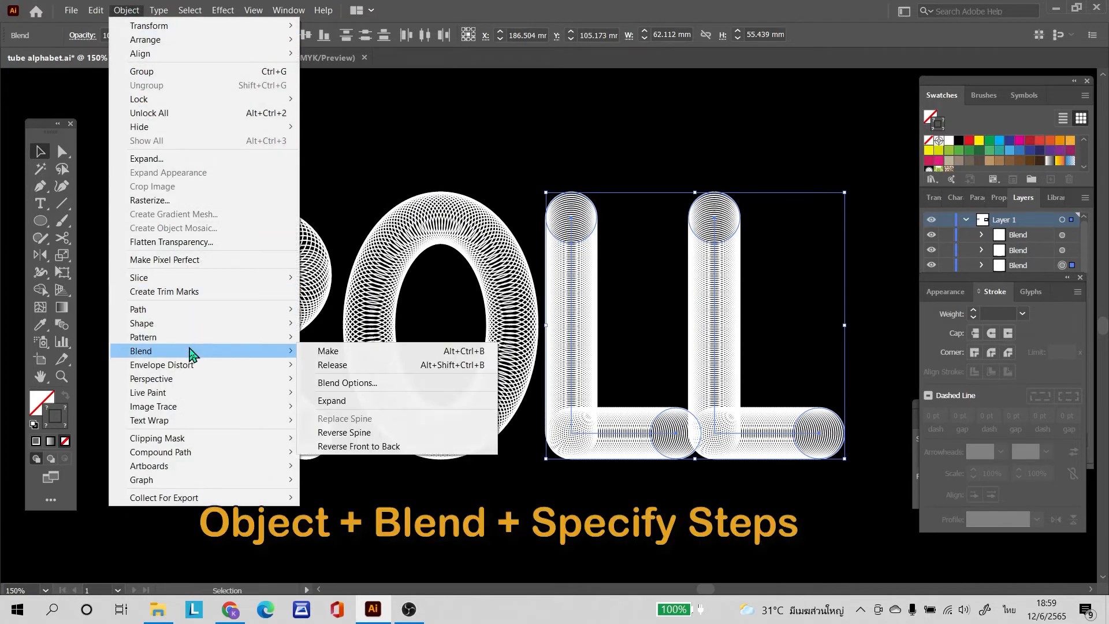
left_click(382, 387)
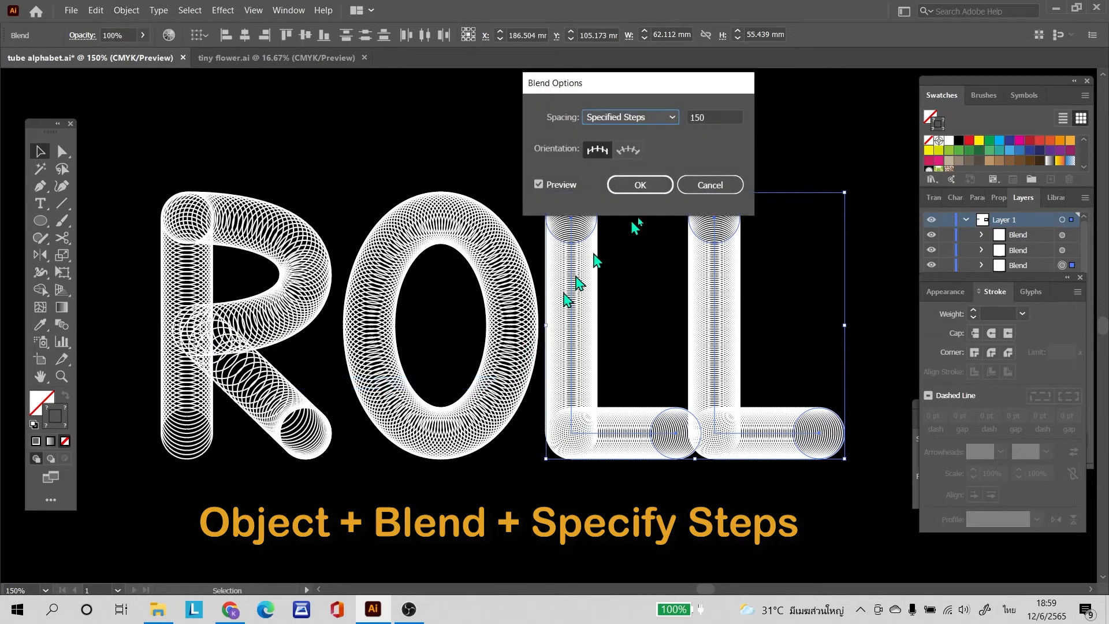
double_click(706, 119)
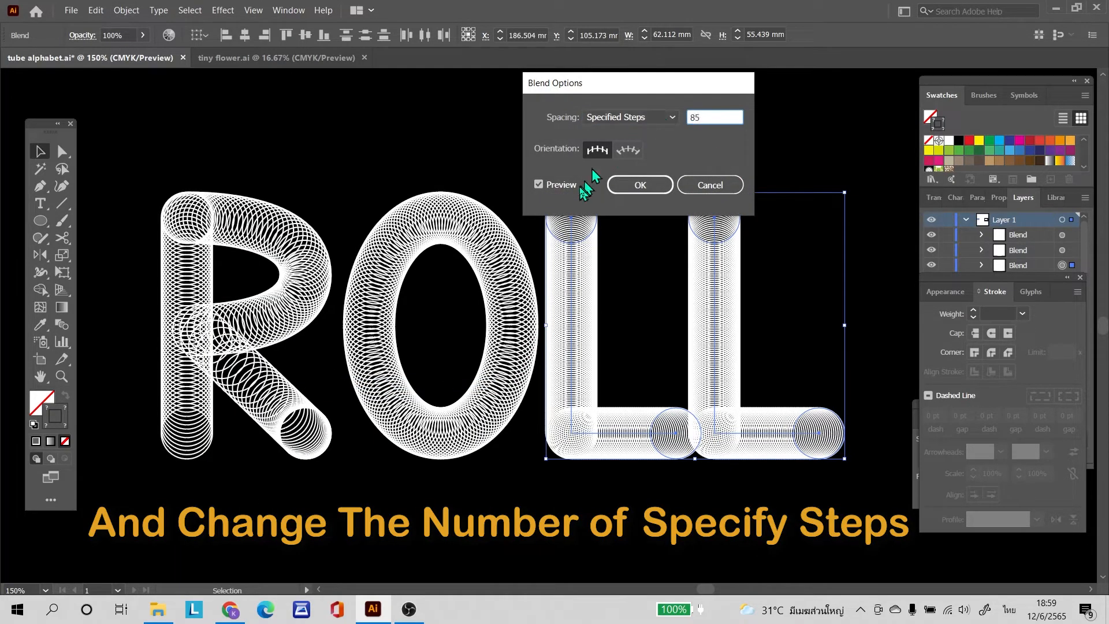
left_click(539, 185)
left_click(539, 185)
left_click(632, 185)
left_click(722, 169)
- Space out the word by moving the second L, the first L and the O to the right for clear gaps between letters
left_click_drag(718, 279, 761, 279)
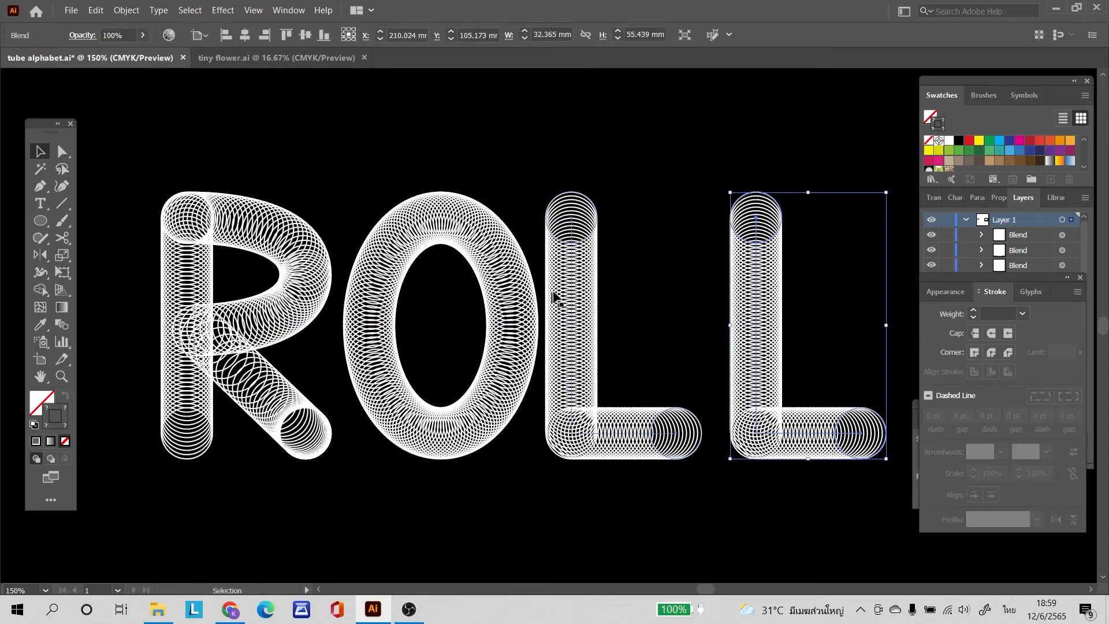
left_click_drag(574, 293, 584, 292)
left_click(545, 265)
left_click_drag(515, 297, 521, 298)
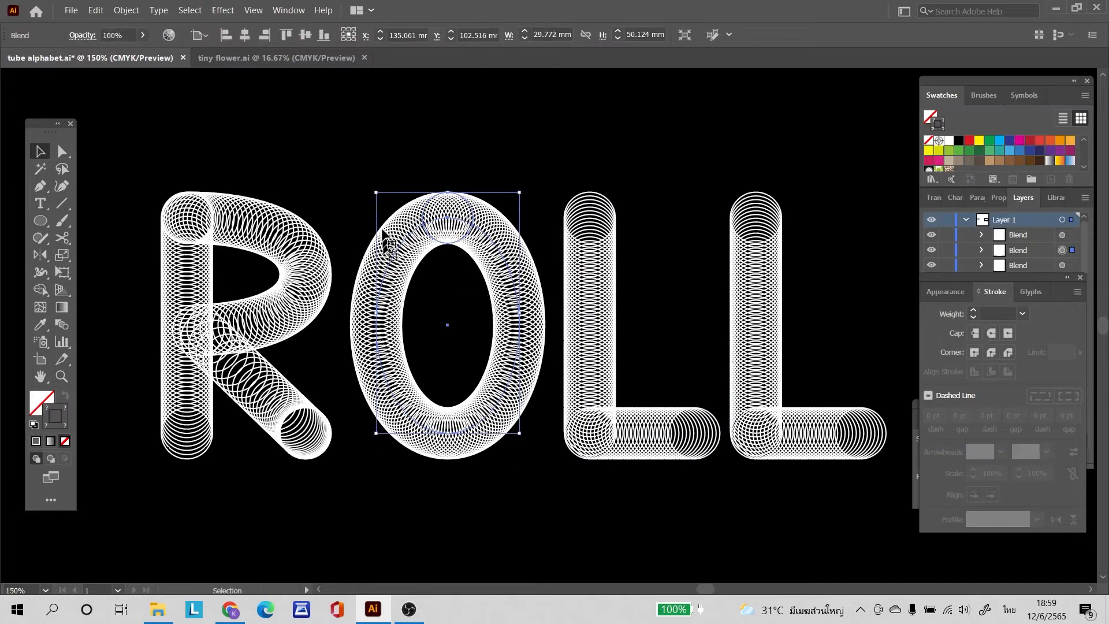
left_click(371, 174)
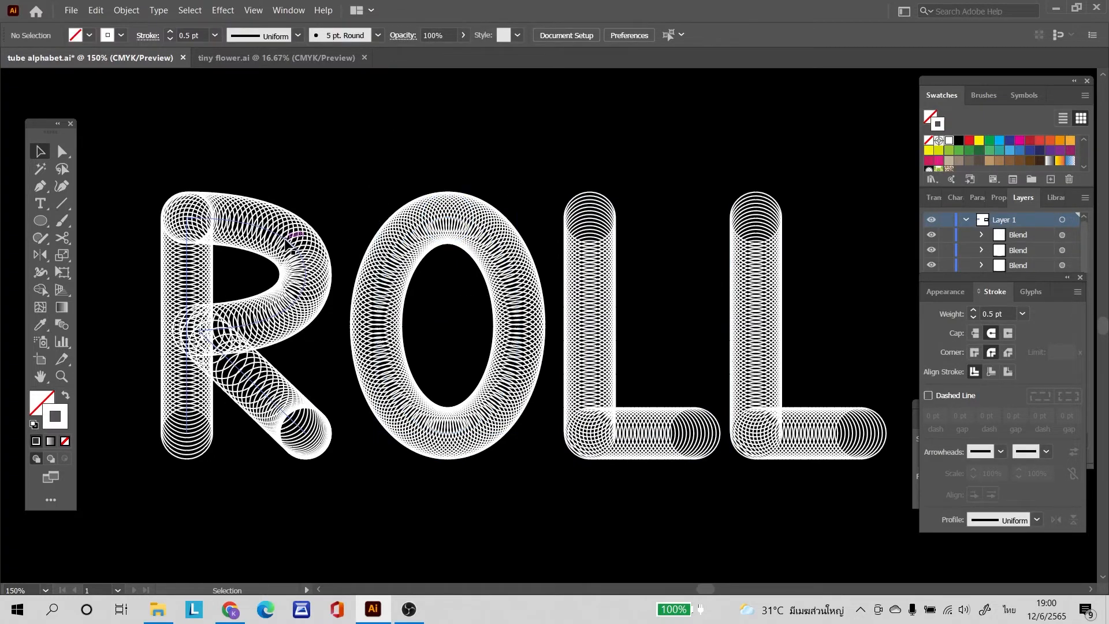
- Set the blend spacing of the letter R to 170 specified steps
left_click(252, 221)
left_click(127, 10)
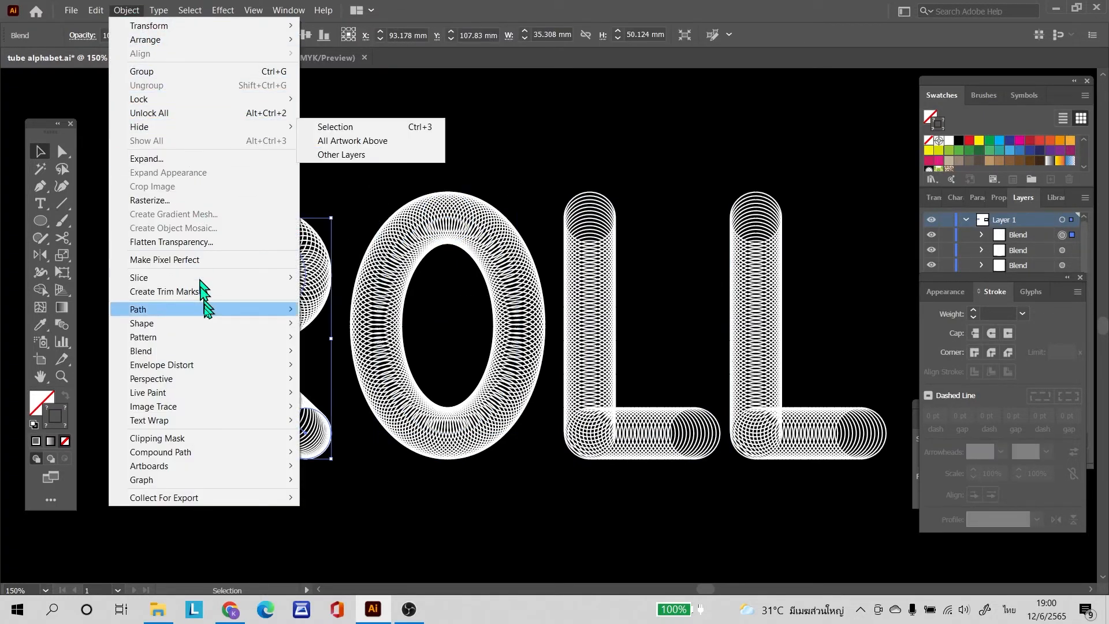
mouse_move(237, 352)
left_click(375, 383)
double_click(697, 117)
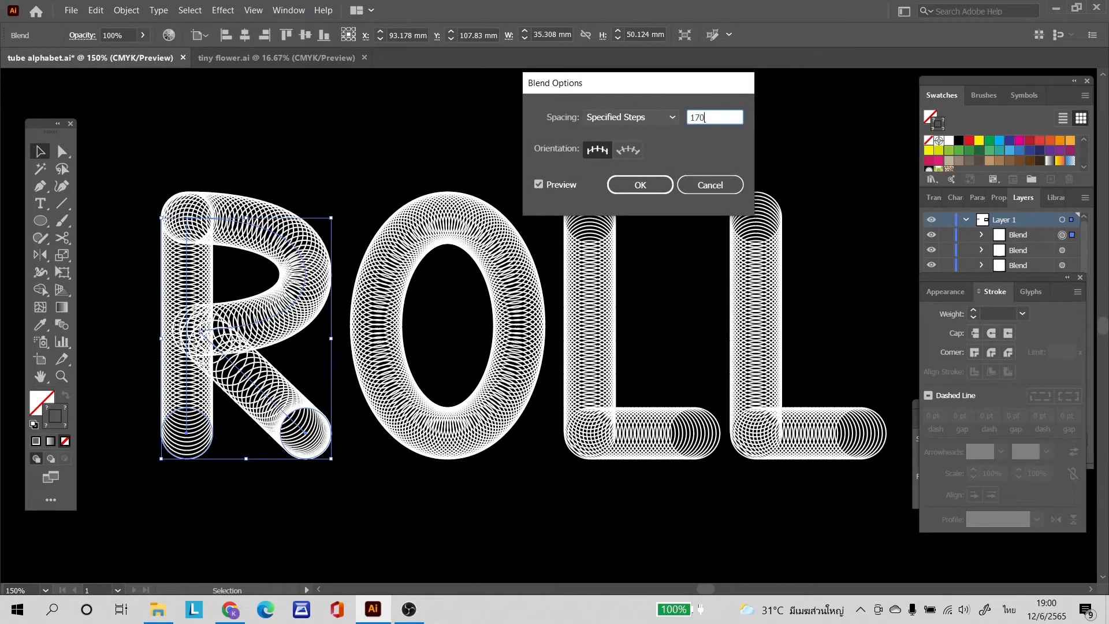
type("170")
left_click(538, 184)
left_click(537, 185)
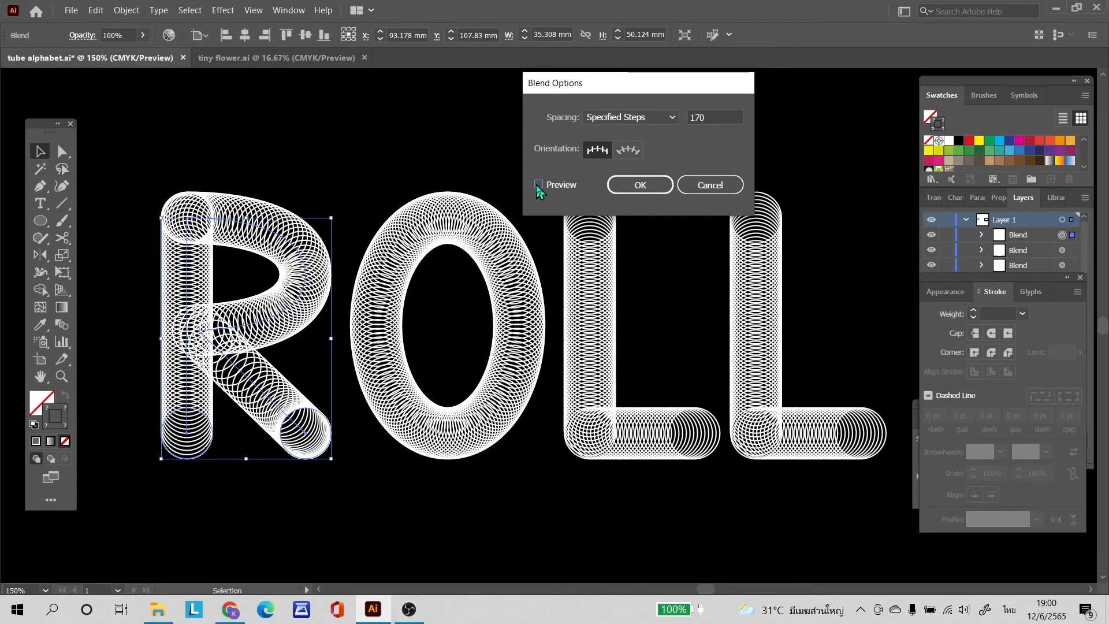
left_click(628, 187)
left_click(543, 167)
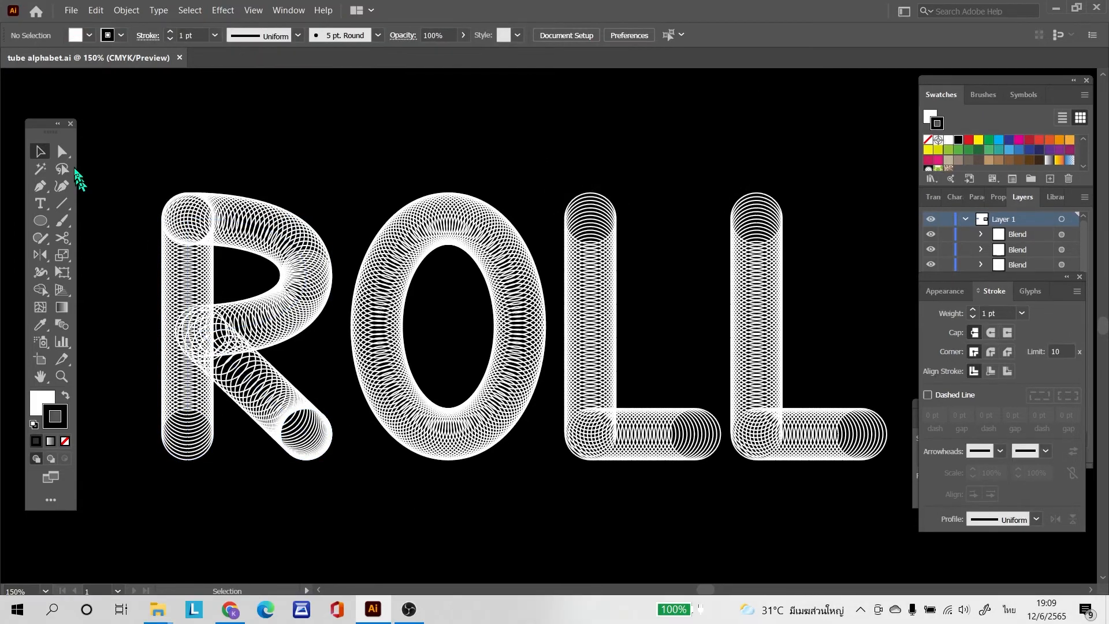
- Directly select the R's end circles and recolor the stem's bottom circle CMYK Cyan and the leg's end circle red
left_click(63, 151)
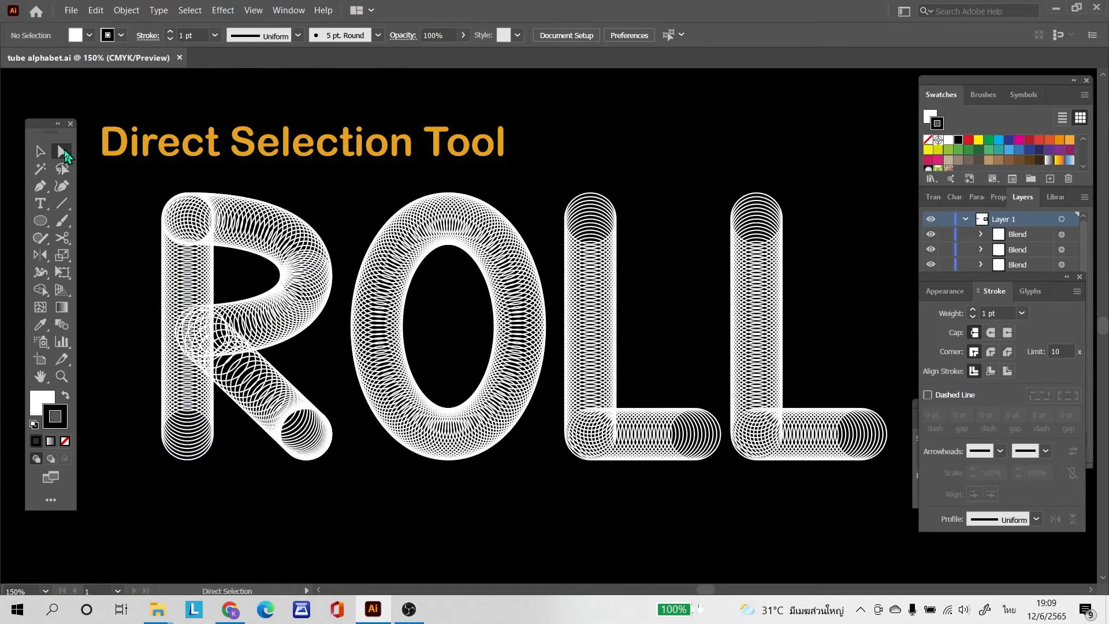
left_click(188, 458)
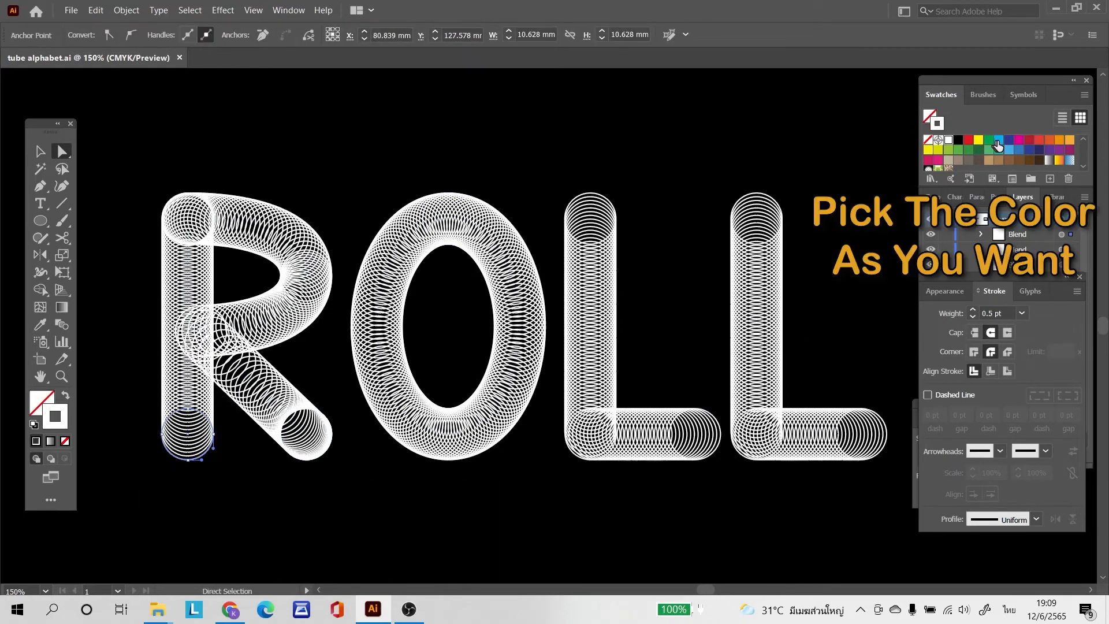
left_click(997, 141)
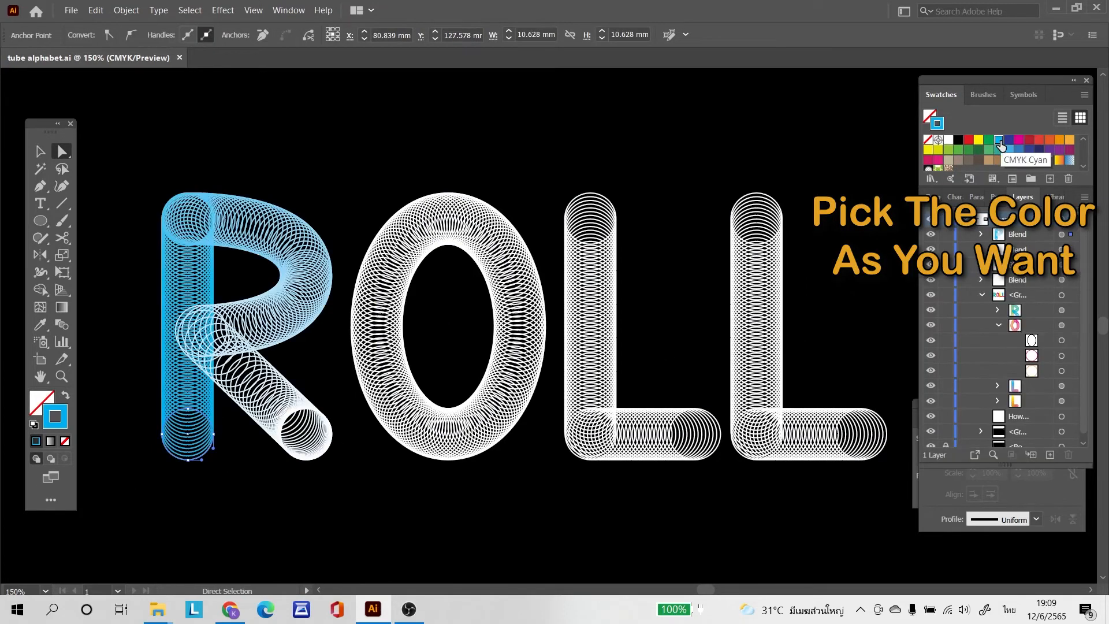
left_click(327, 456)
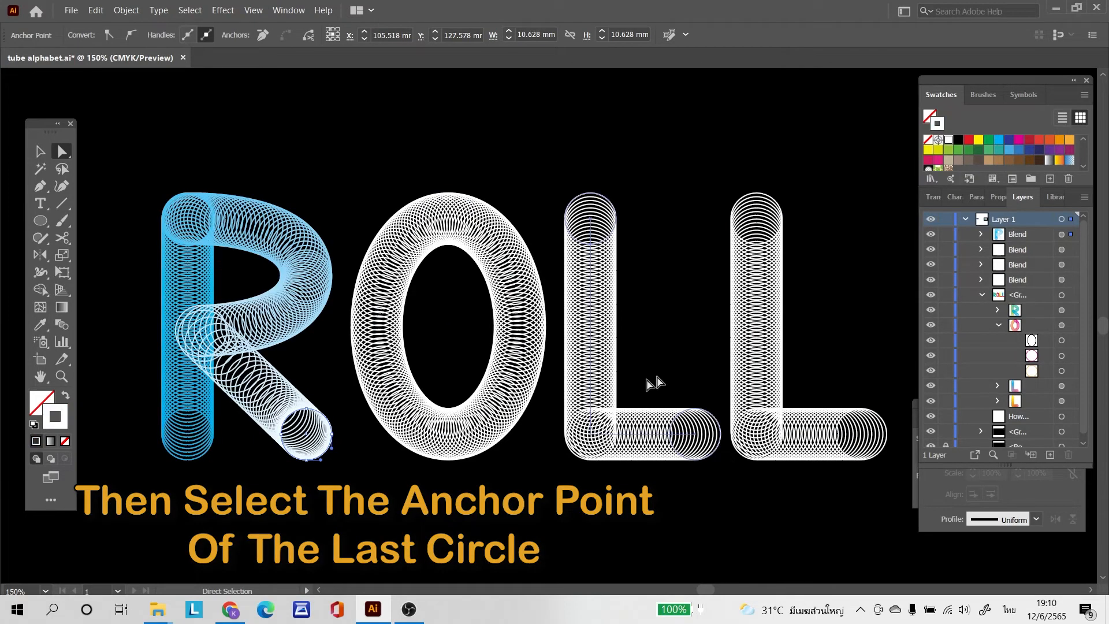
left_click(968, 140)
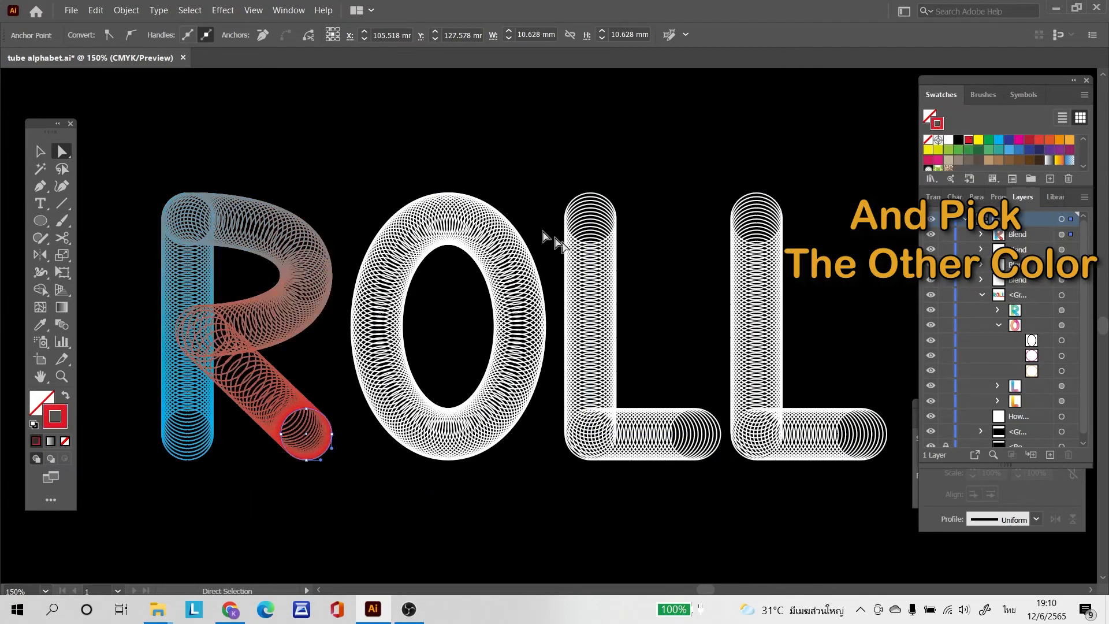
- Color the letter O's blend green and recolor the lowest circle listed inside that blend yellow
left_click(458, 198)
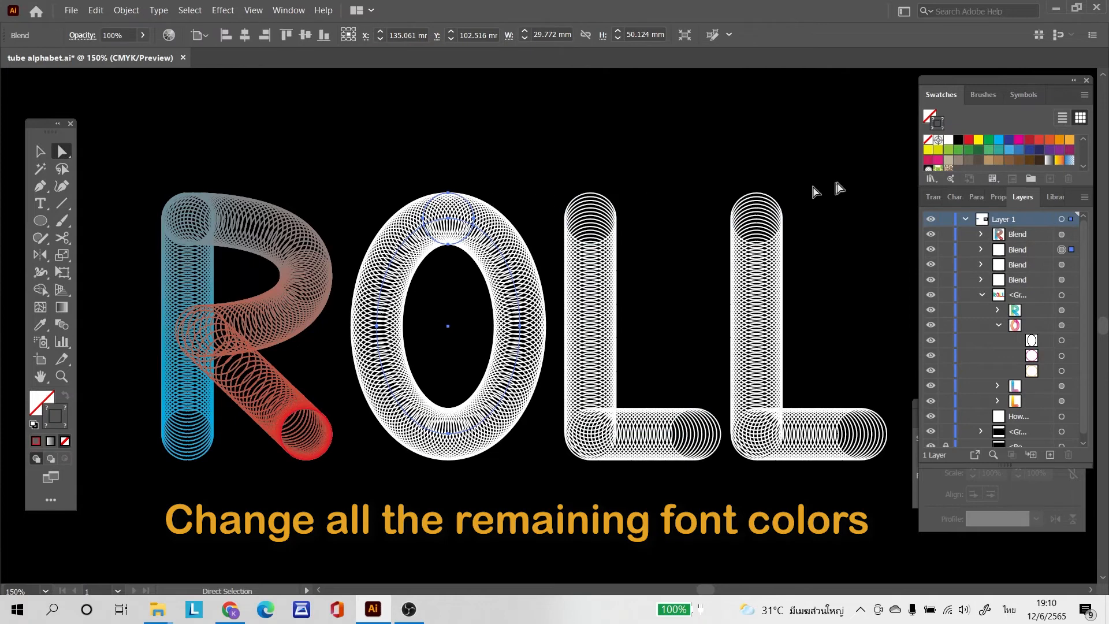
left_click(958, 149)
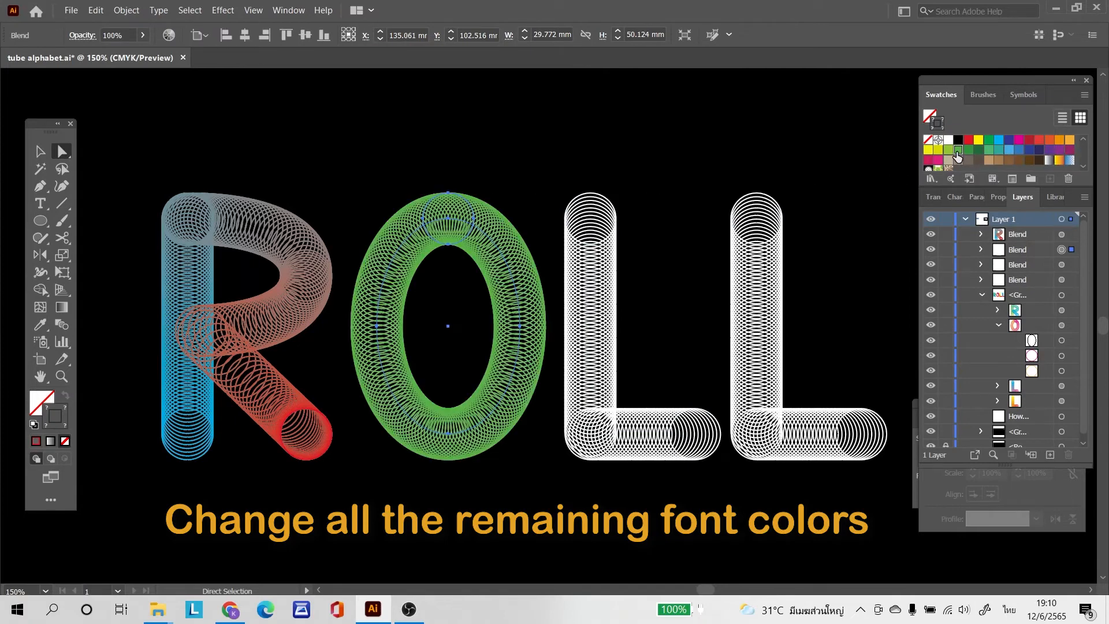
left_click(980, 250)
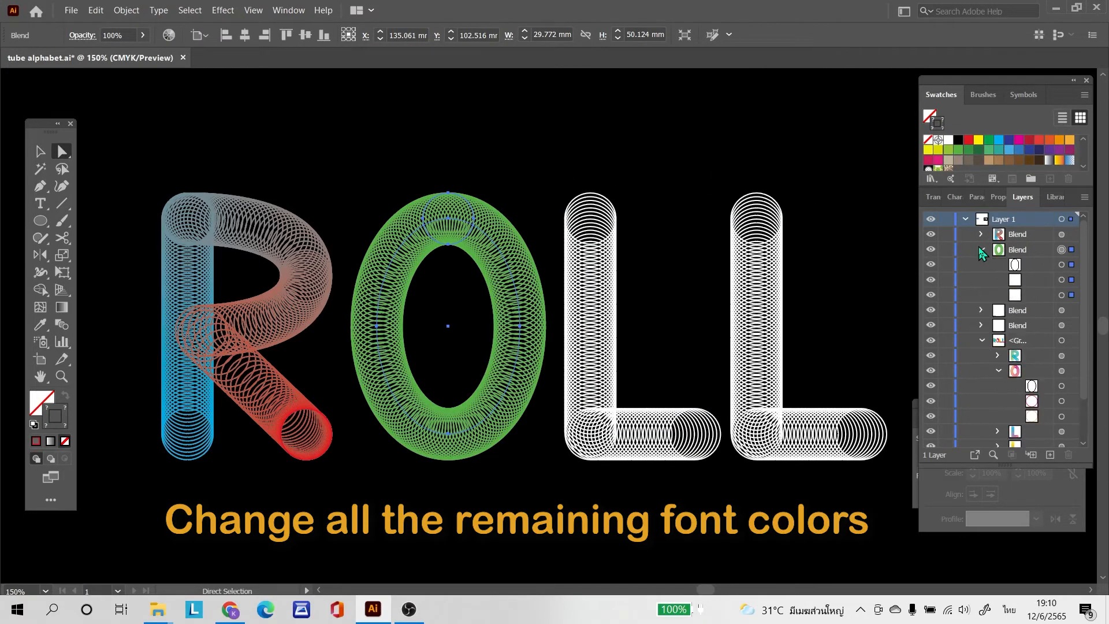
left_click(1071, 295)
left_click(978, 140)
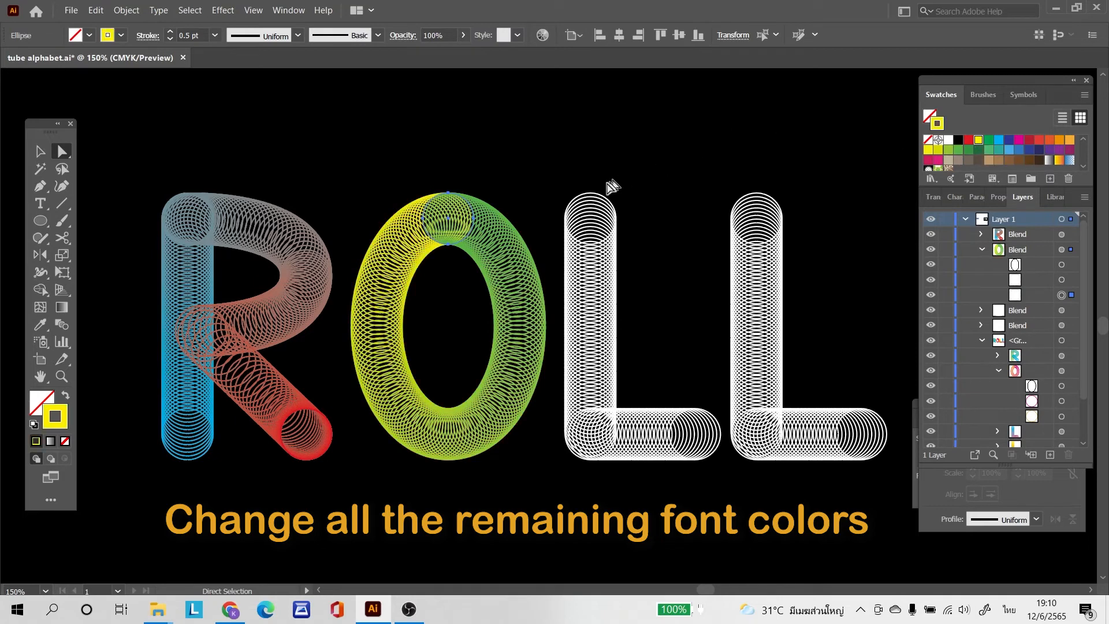
- Recolor the first L's top circle magenta pink and the end circle of its foot light blue
left_click(600, 199)
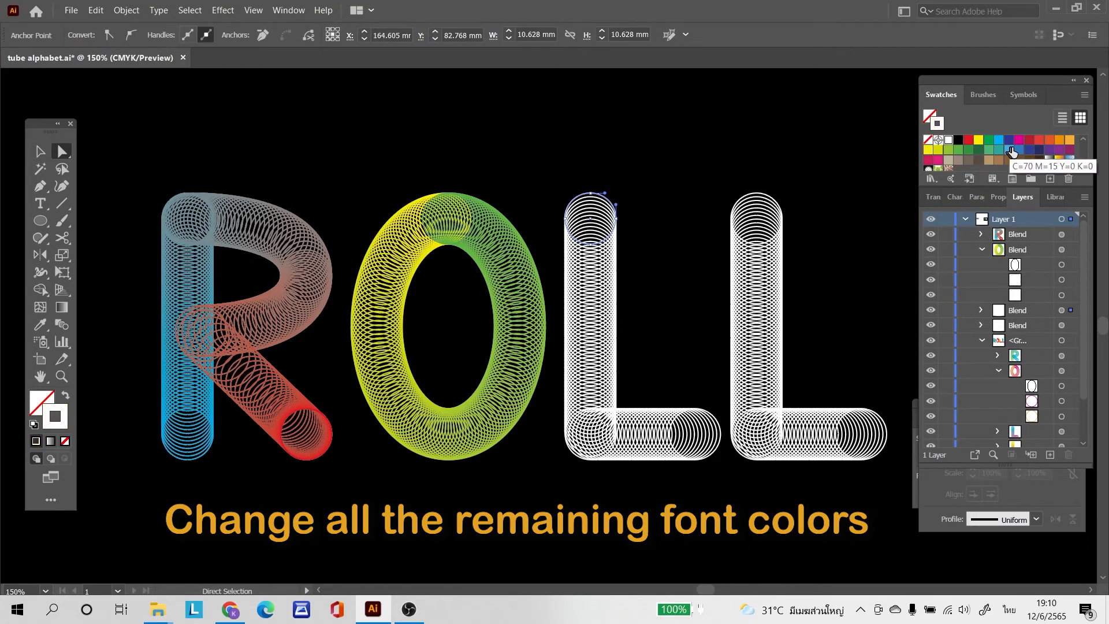
left_click(937, 161)
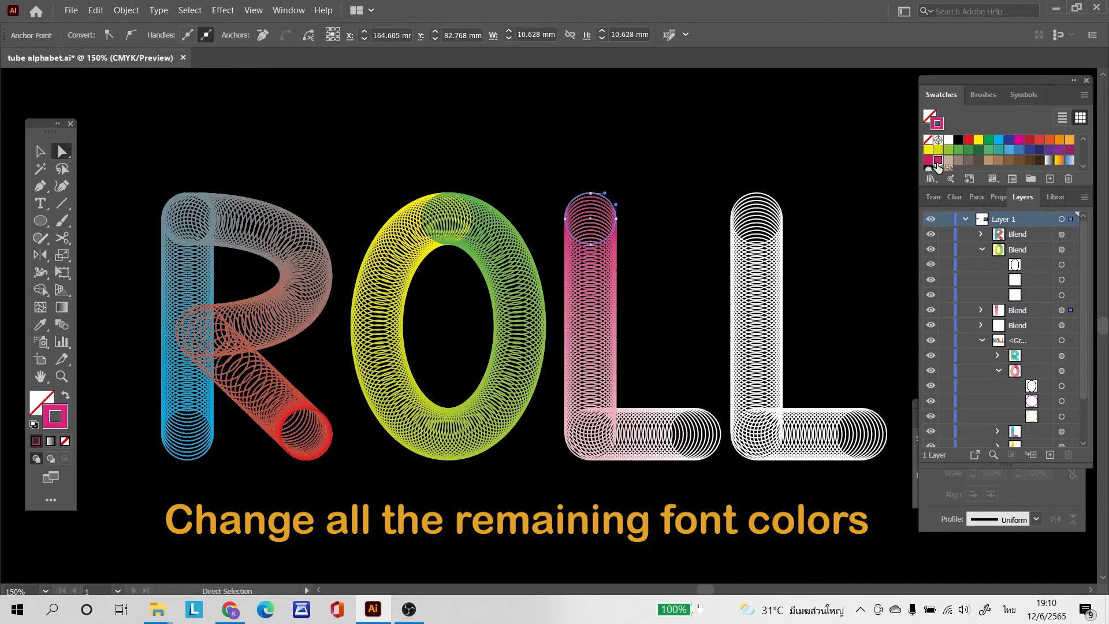
left_click(719, 426)
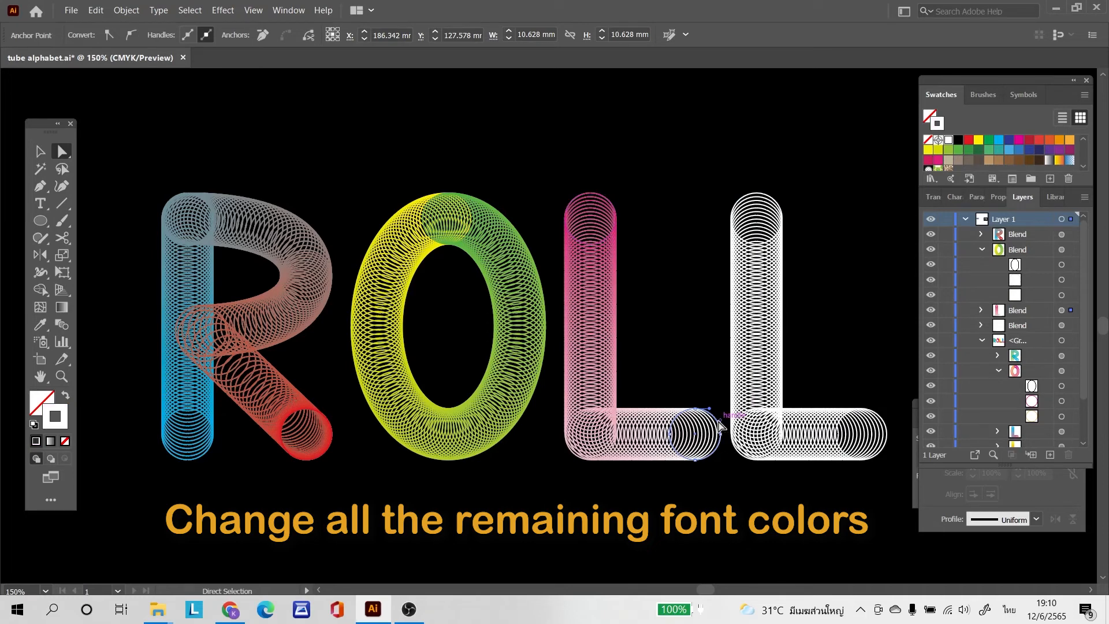
left_click(1008, 151)
- Recolor the second L's top circle light orange and the end circle of its foot purple, and deselect the artwork
left_click(783, 204)
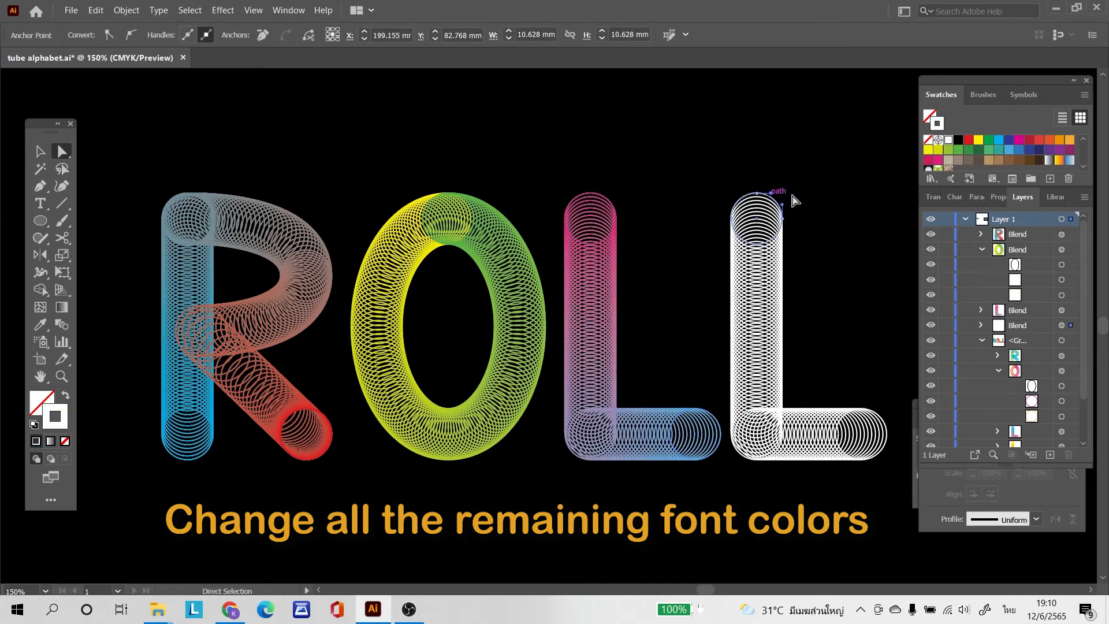
left_click(1068, 140)
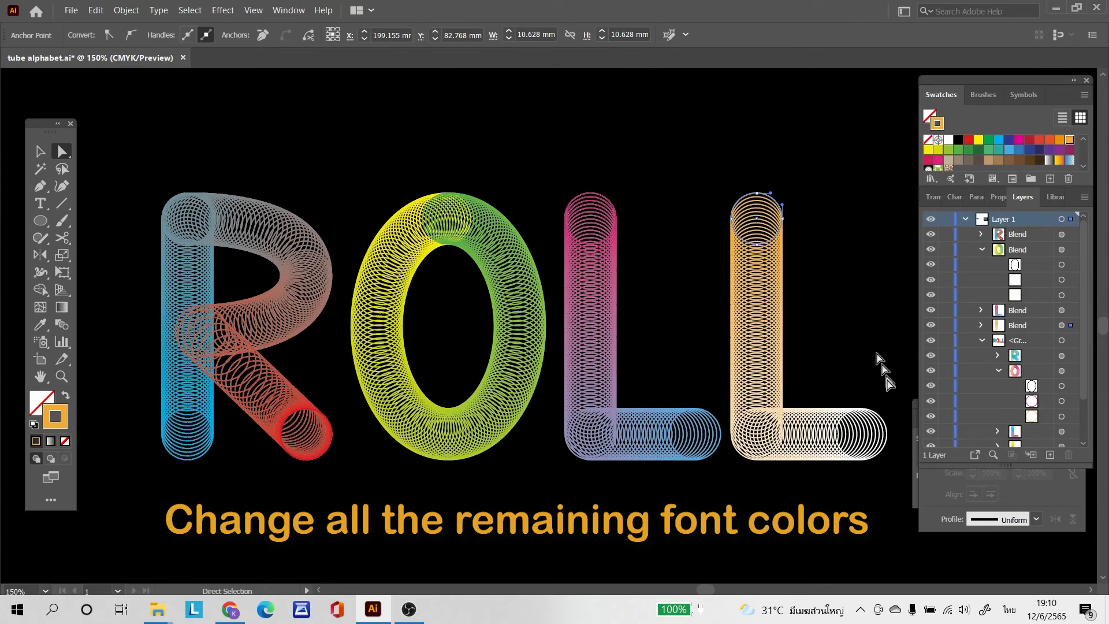
left_click(887, 427)
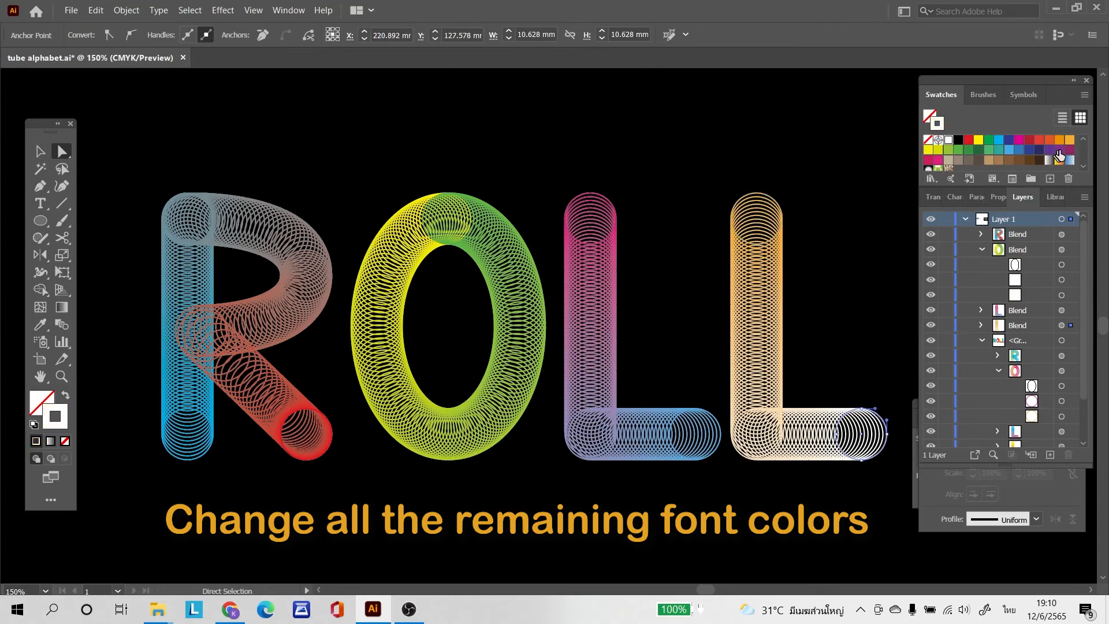
left_click(1059, 152)
left_click(793, 160)
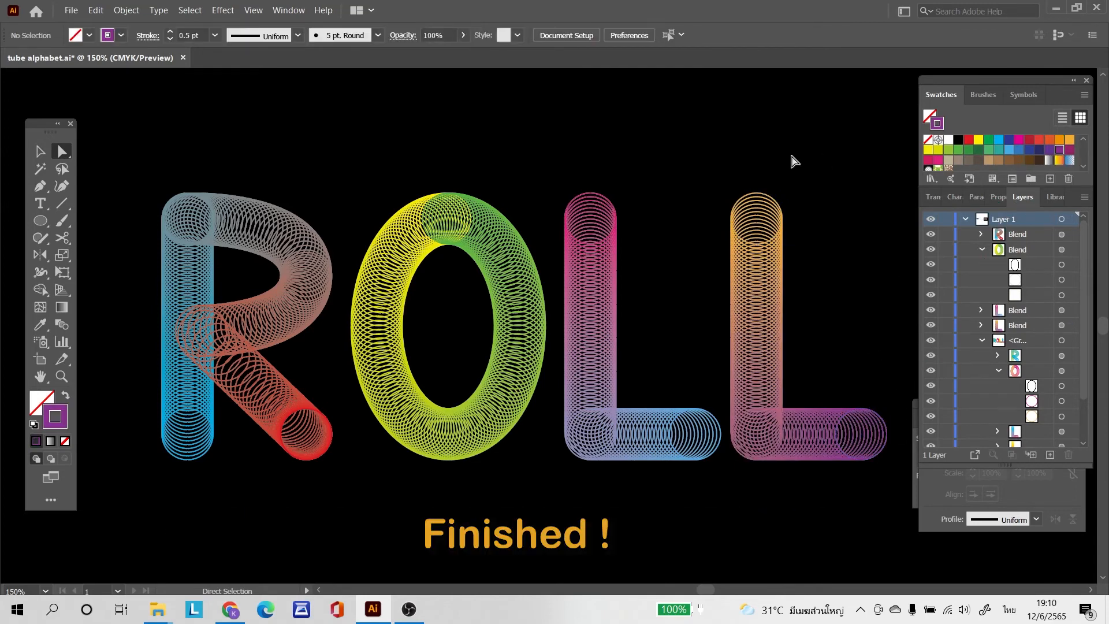